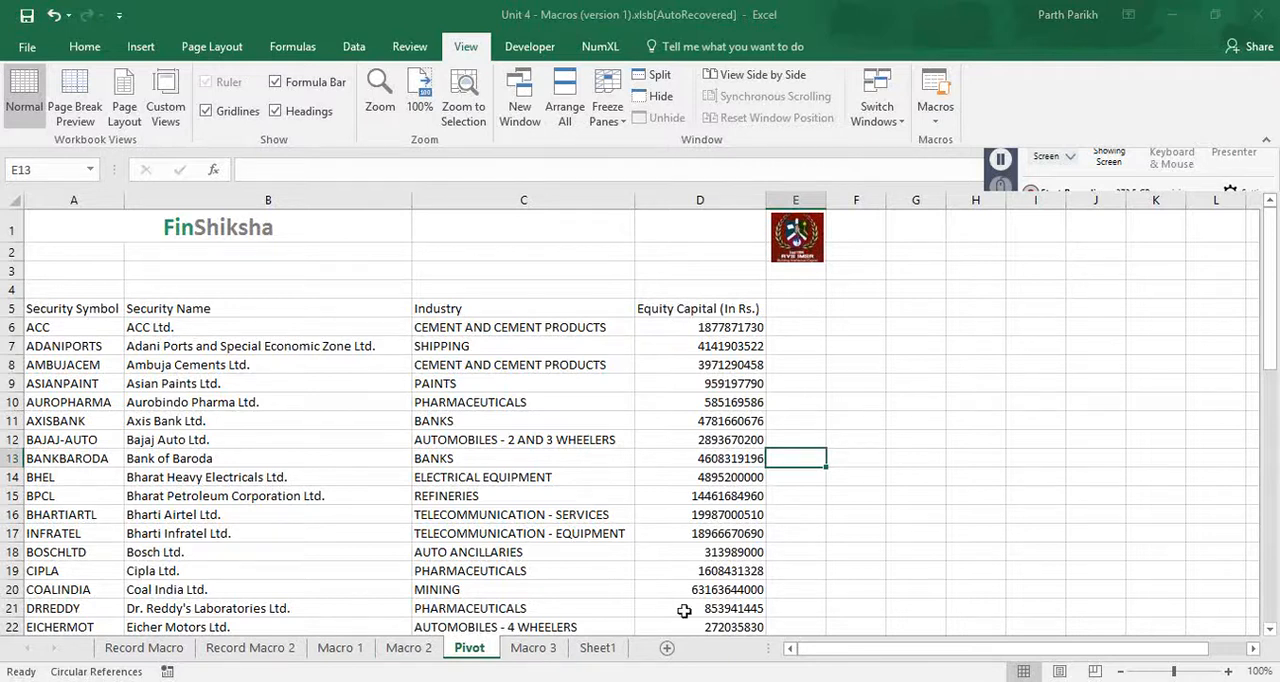
# - Examine the securities table on the Pivot sheet, from its column headings in row 5 to its last records
pyautogui.hotkey('ctrl', 'Home')
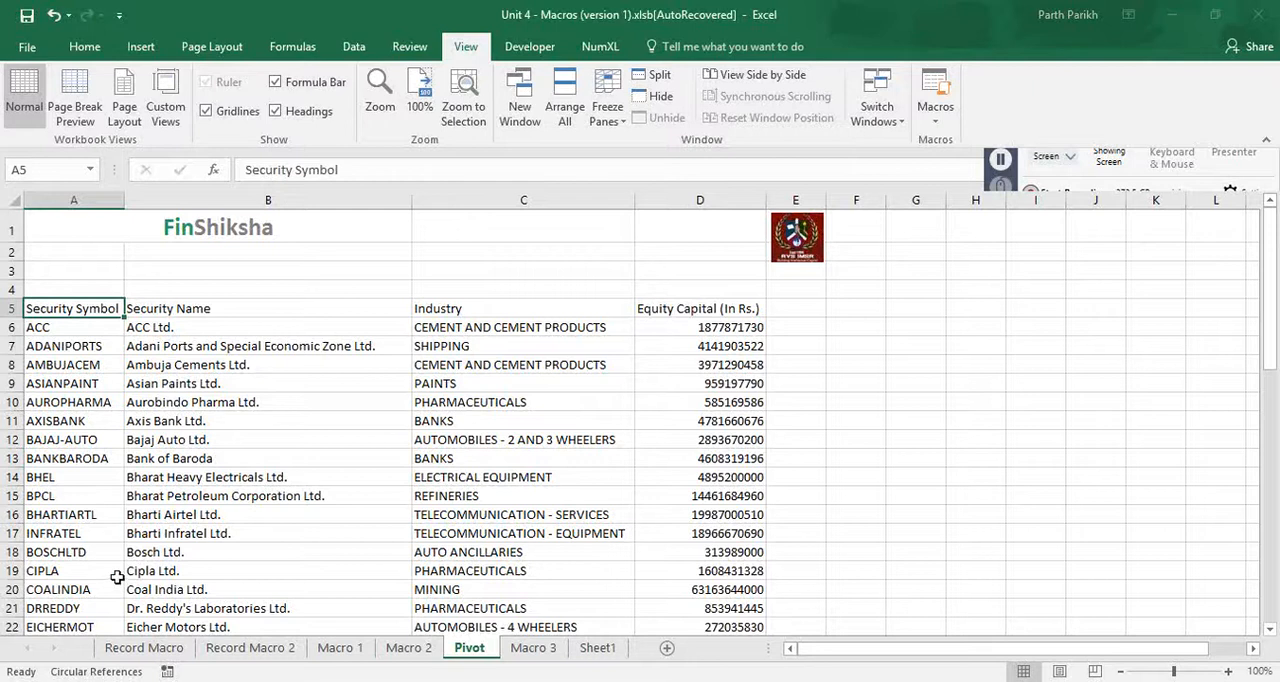
pyautogui.scroll(-9, 131, 630)
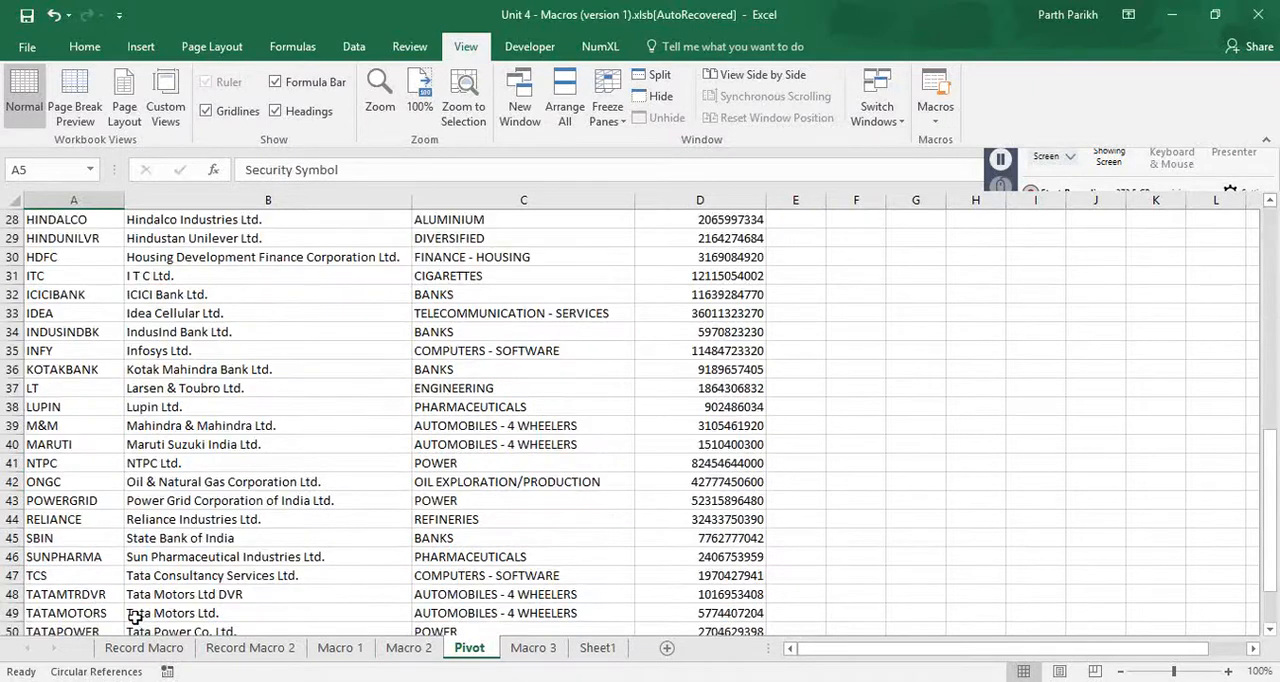
pyautogui.scroll(-4, 135, 618)
pyautogui.scroll(10, 141, 472)
pyautogui.scroll(3, 141, 472)
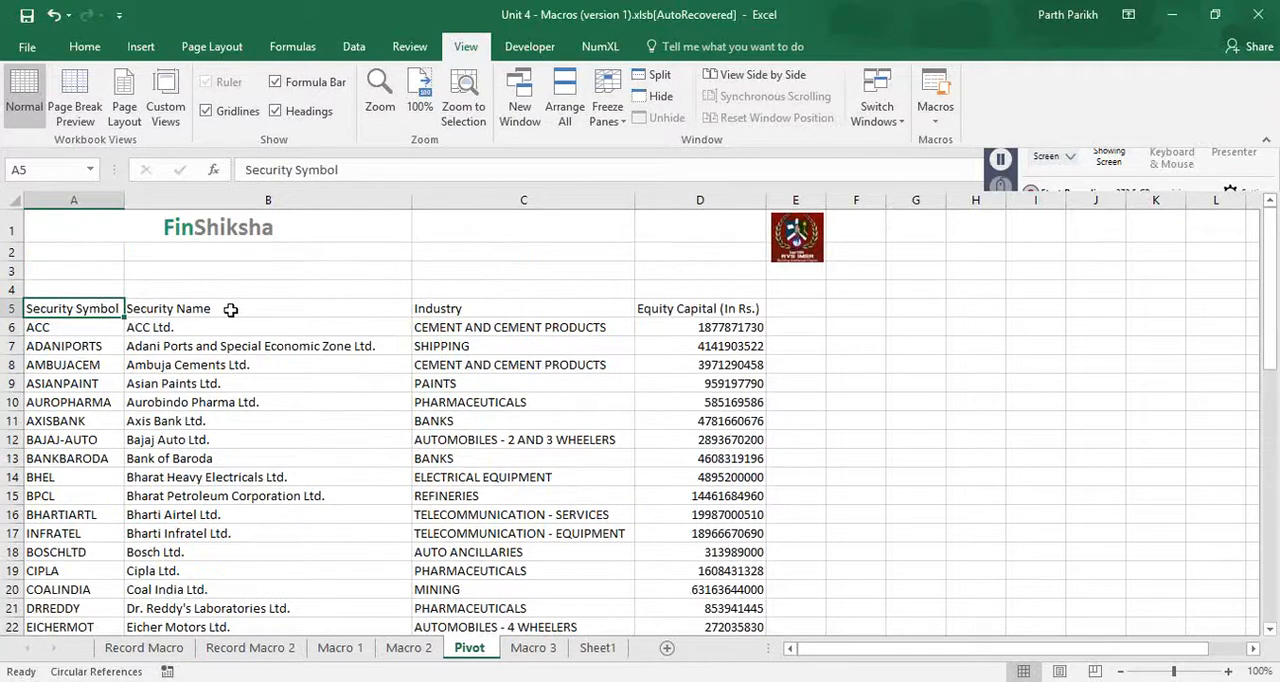
pyautogui.click(230, 310)
pyautogui.click(471, 311)
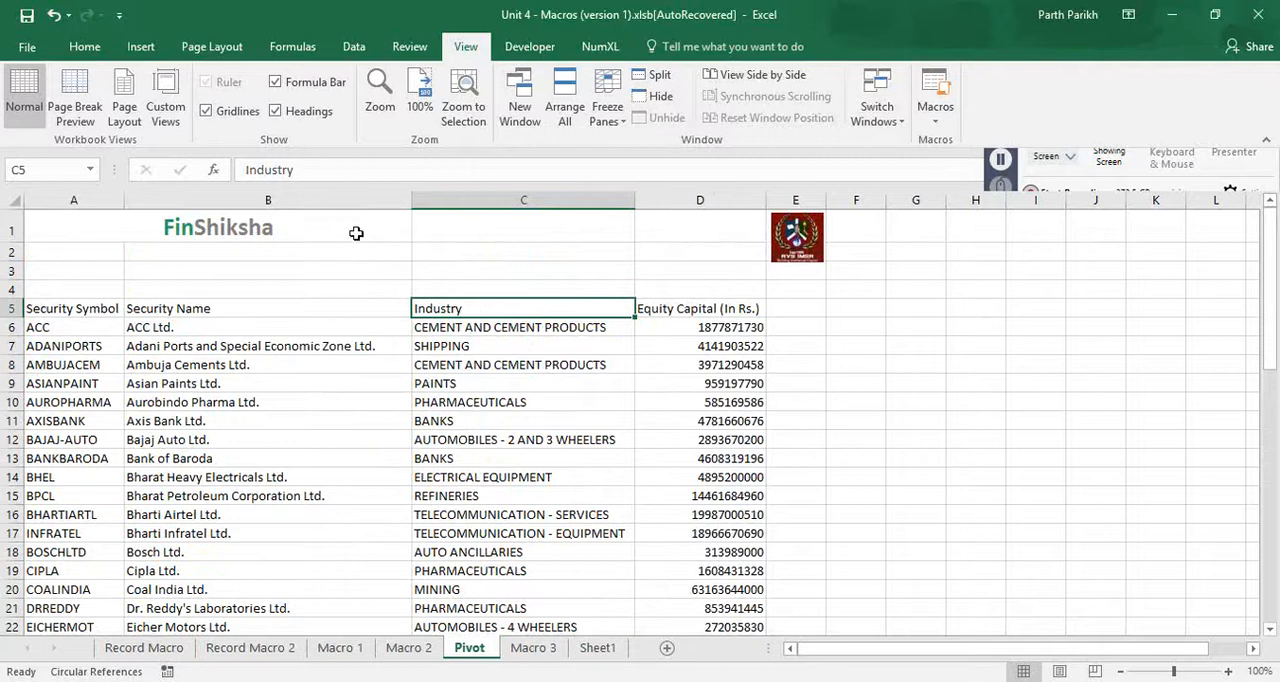
# - Start recording a macro named PivotMacro, stored in this workbook
pyautogui.click(936, 124)
pyautogui.click(965, 165)
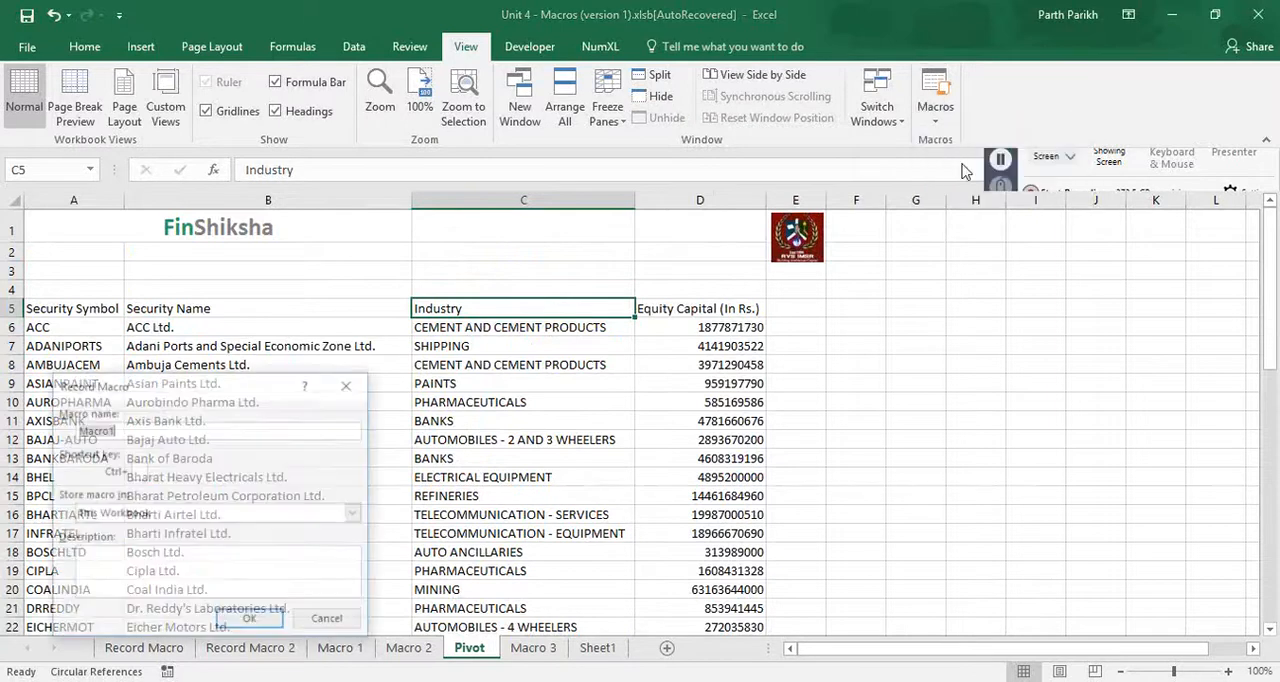
pyautogui.write('PivotMacro')
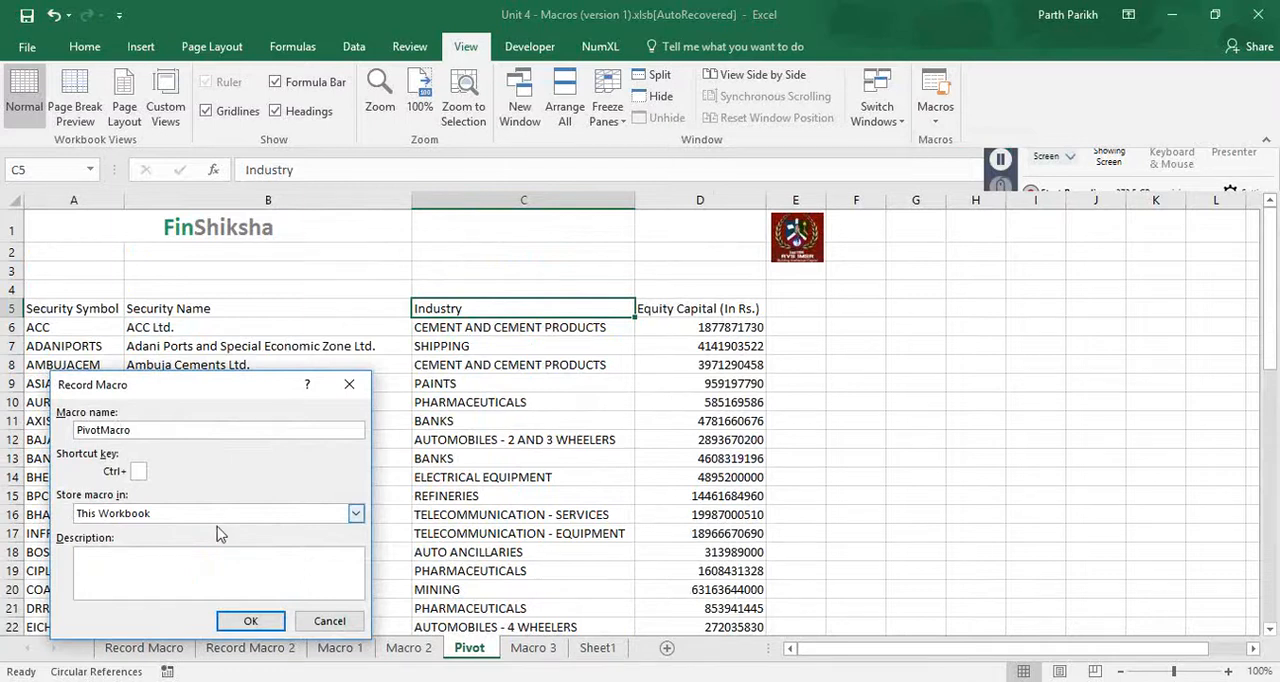
pyautogui.click(251, 621)
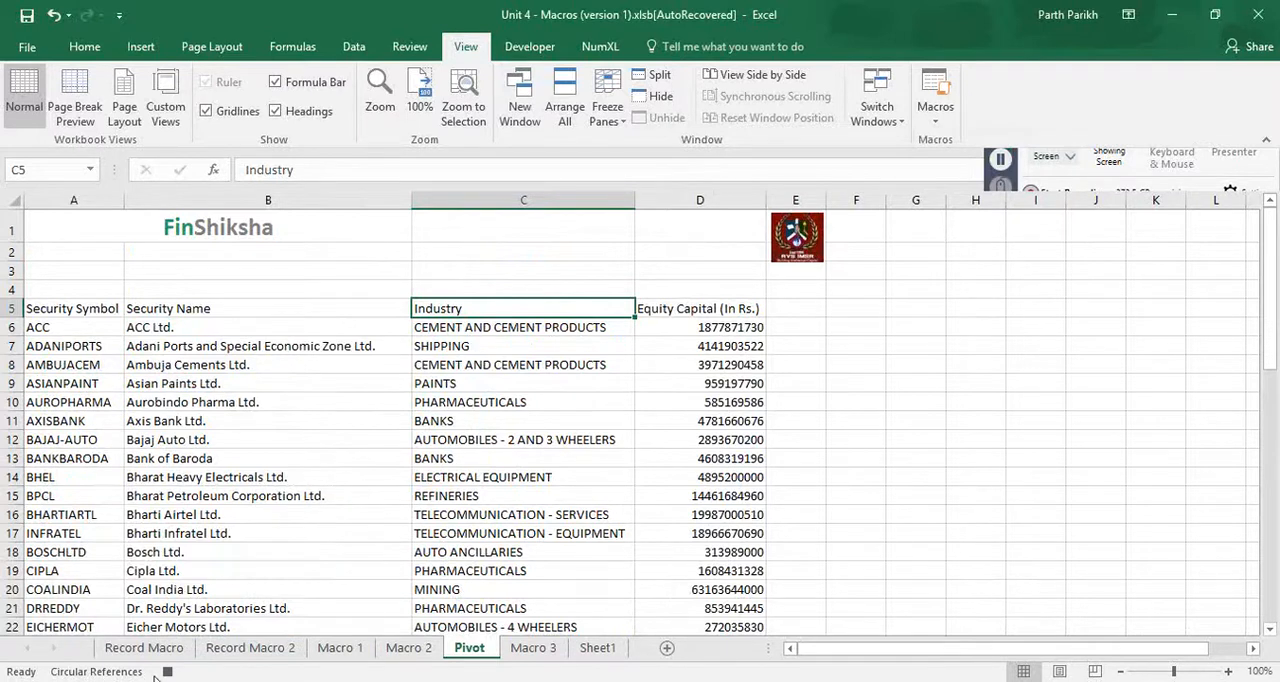
# - Insert a PivotTable on a new worksheet from the securities table in A5:D56 of the Pivot sheet
pyautogui.click(88, 307)
pyautogui.hotkey('ctrl', 'shift', 'Right')
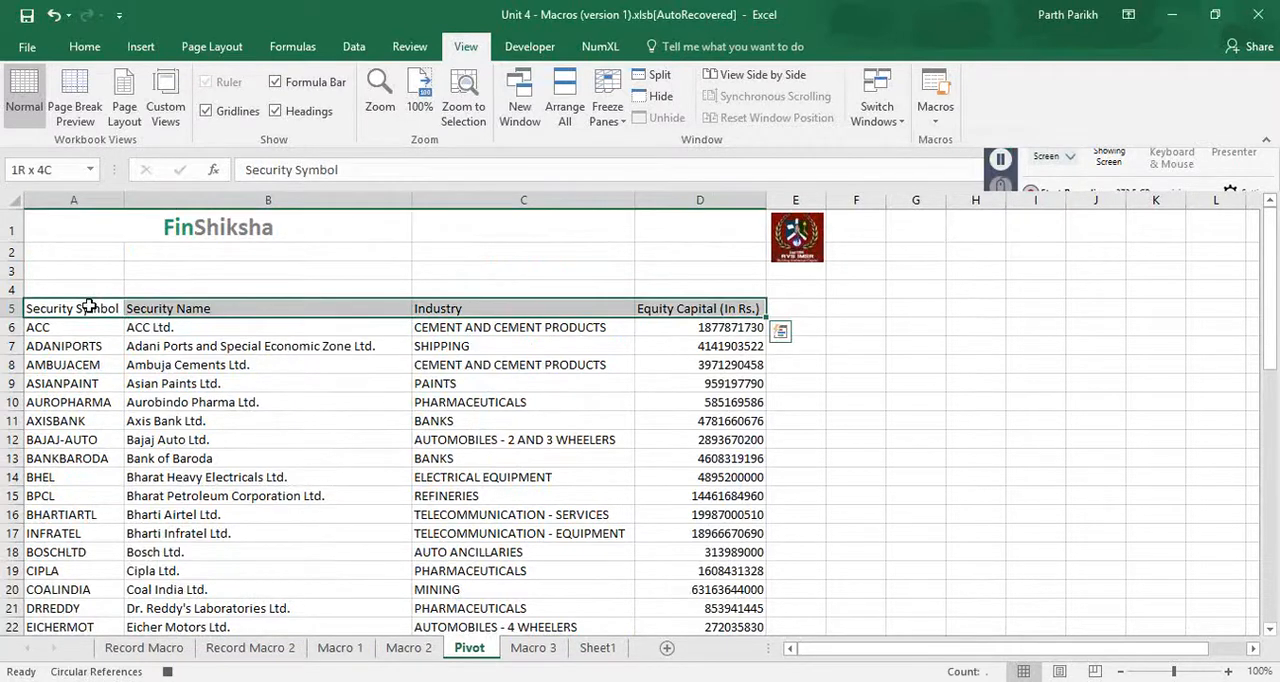
pyautogui.hotkey('ctrl', 'shift', 'Down')
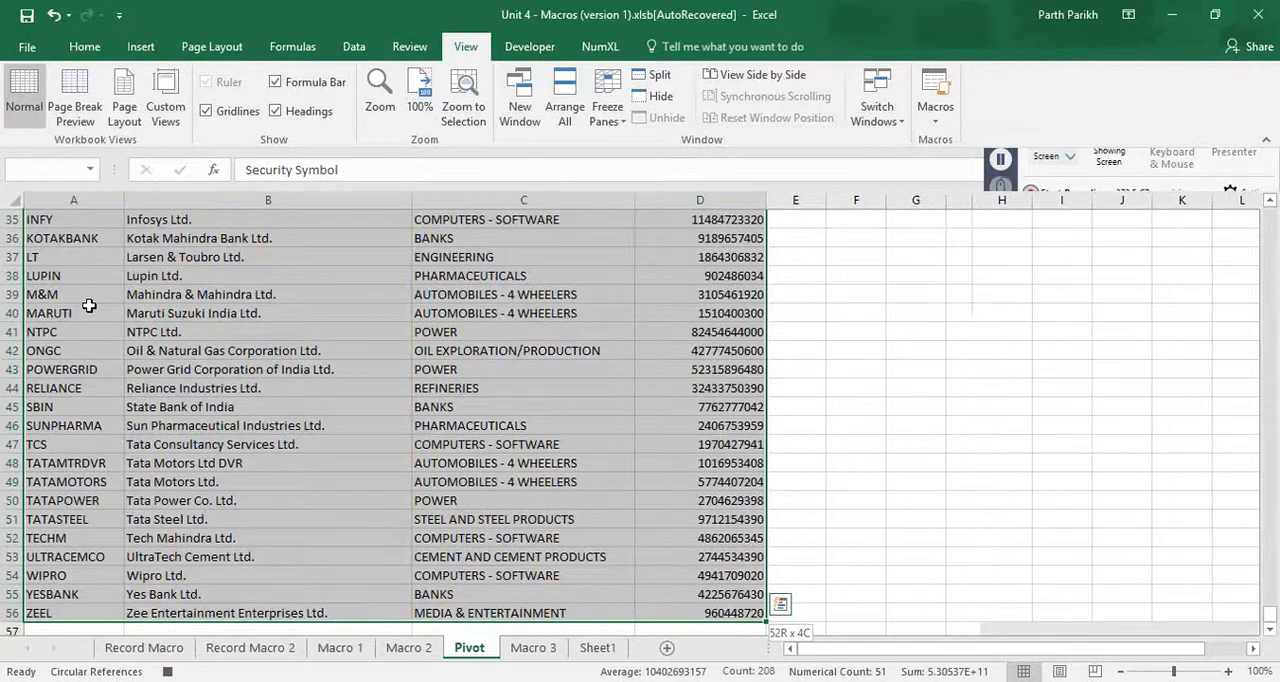
pyautogui.hotkey('ctrl', 'shift', 'Down')
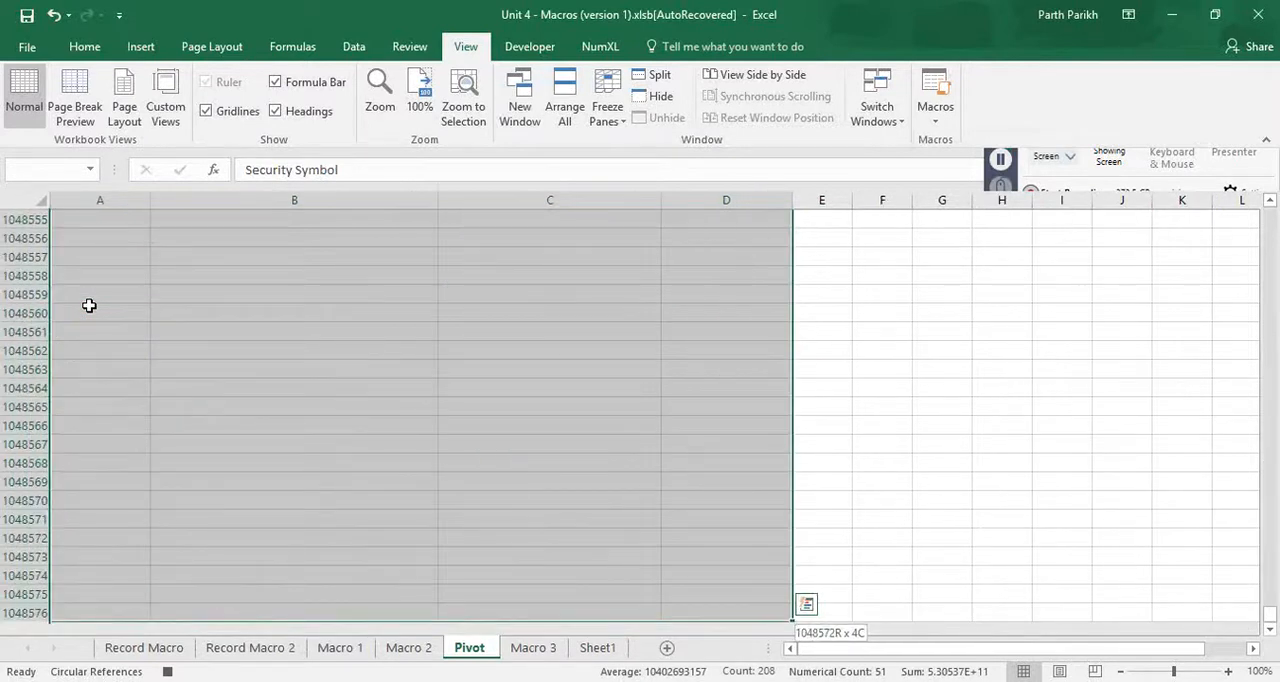
pyautogui.hotkey('ctrl', 'shift', 'Up')
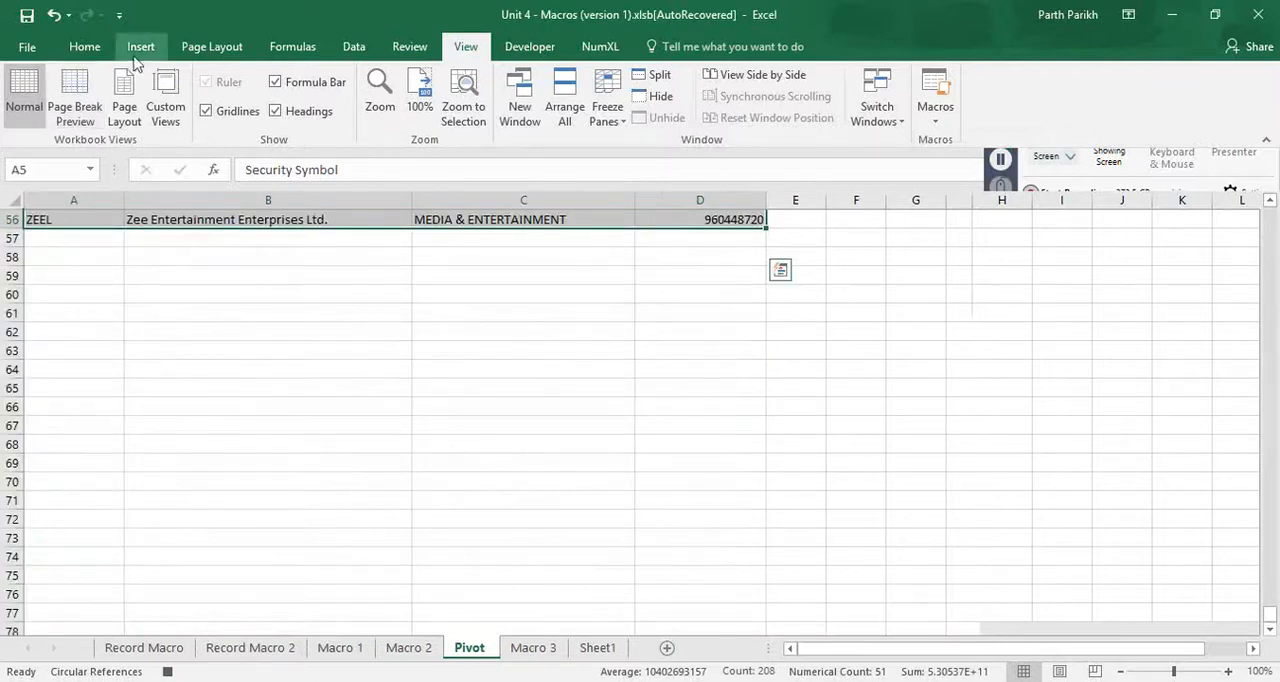
pyautogui.click(140, 48)
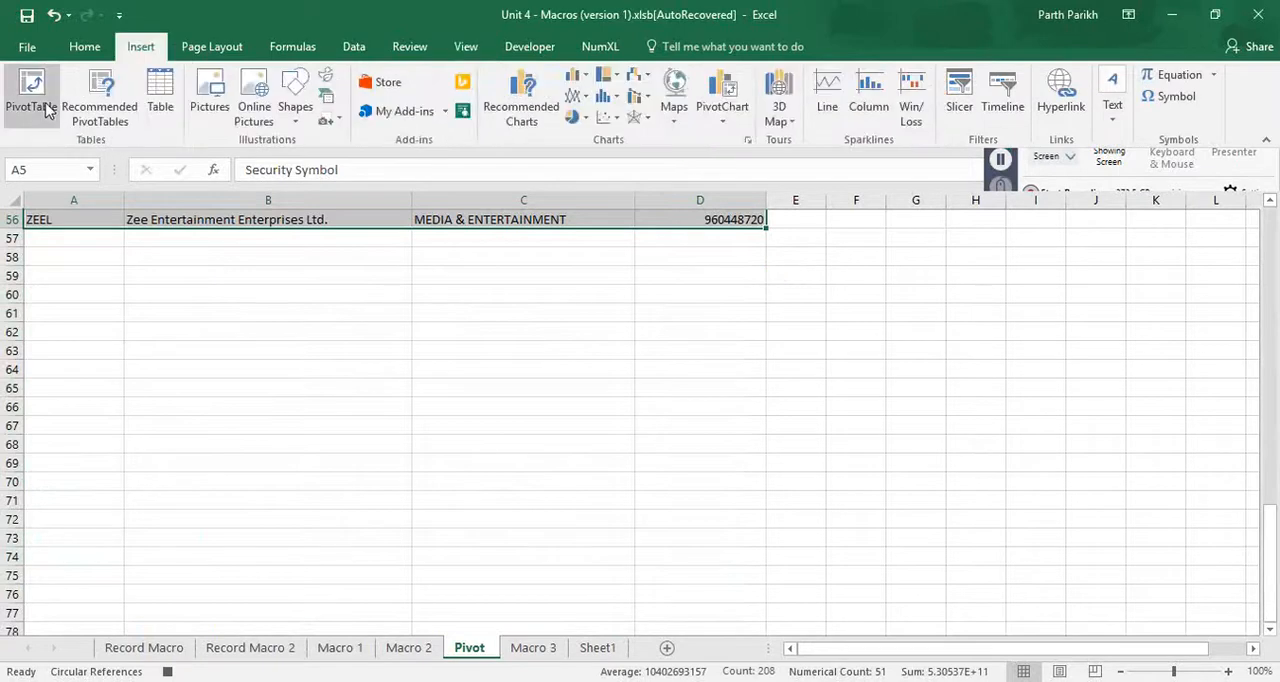
pyautogui.click(45, 110)
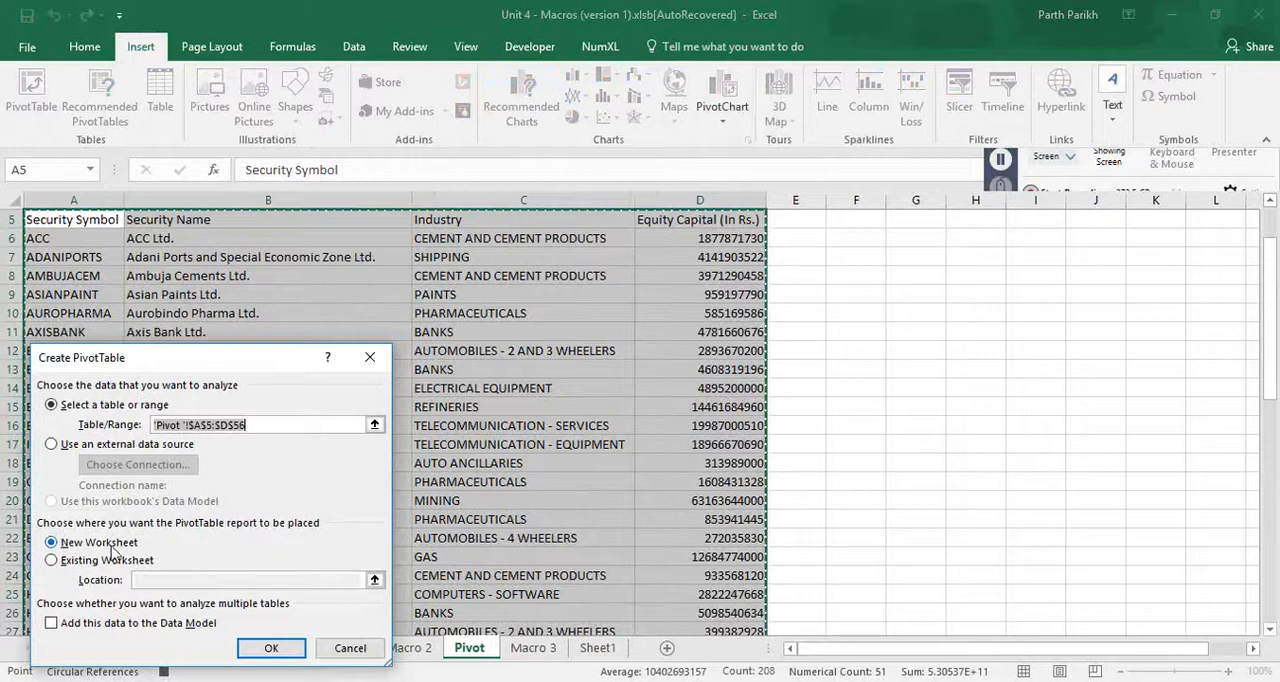
pyautogui.click(270, 649)
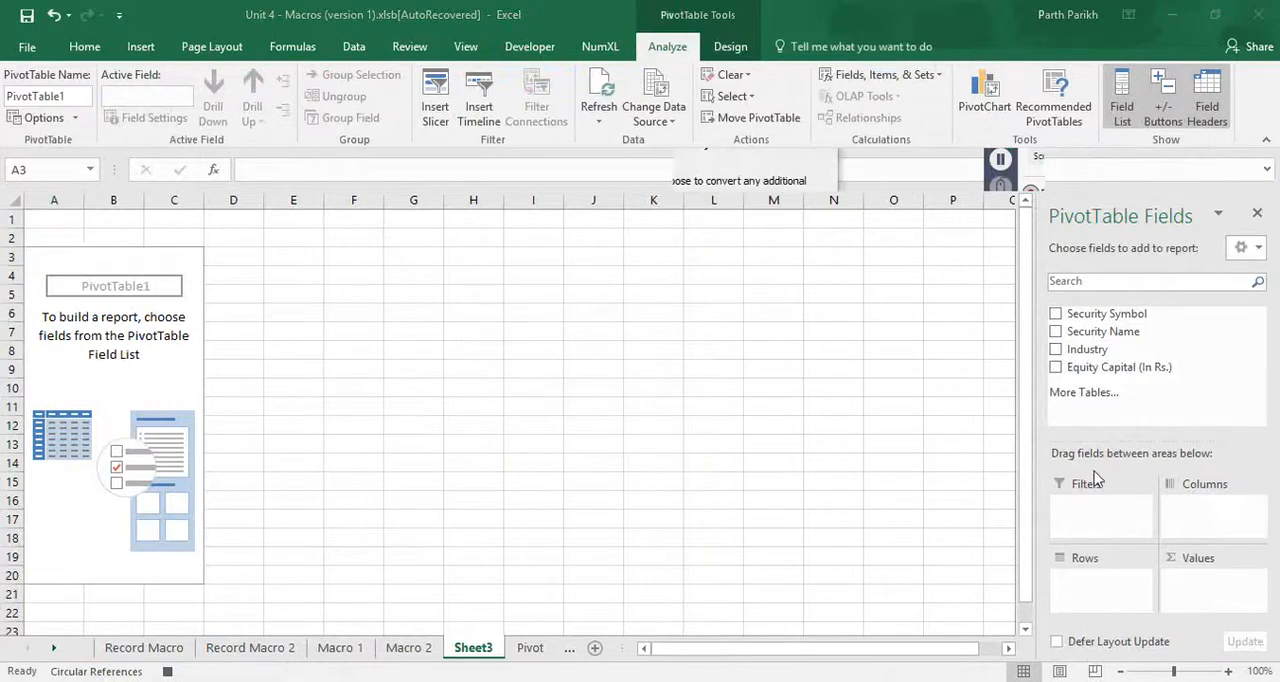
# - Add Industry to the PivotTable's rows and the sum of Equity Capital (In Rs.) to its values
pyautogui.moveTo(1080, 349); pyautogui.dragTo(1057, 345)
pyautogui.click(1056, 349)
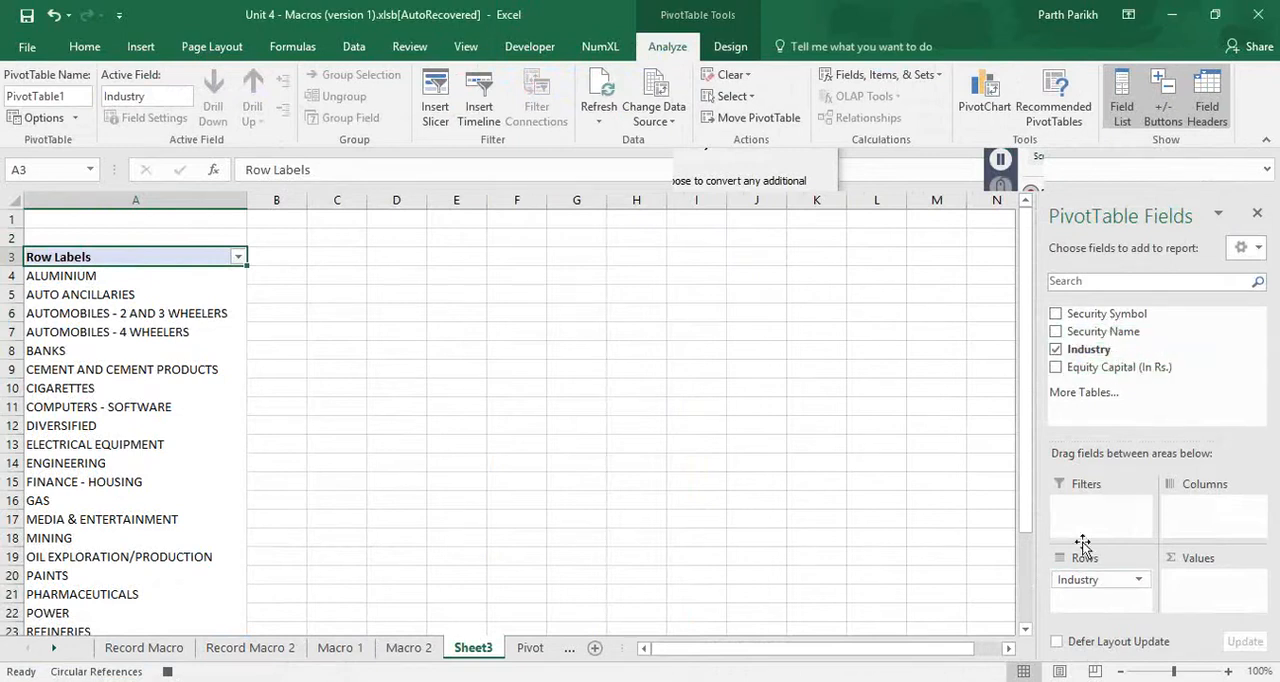
pyautogui.moveTo(1100, 375); pyautogui.dragTo(1221, 598)
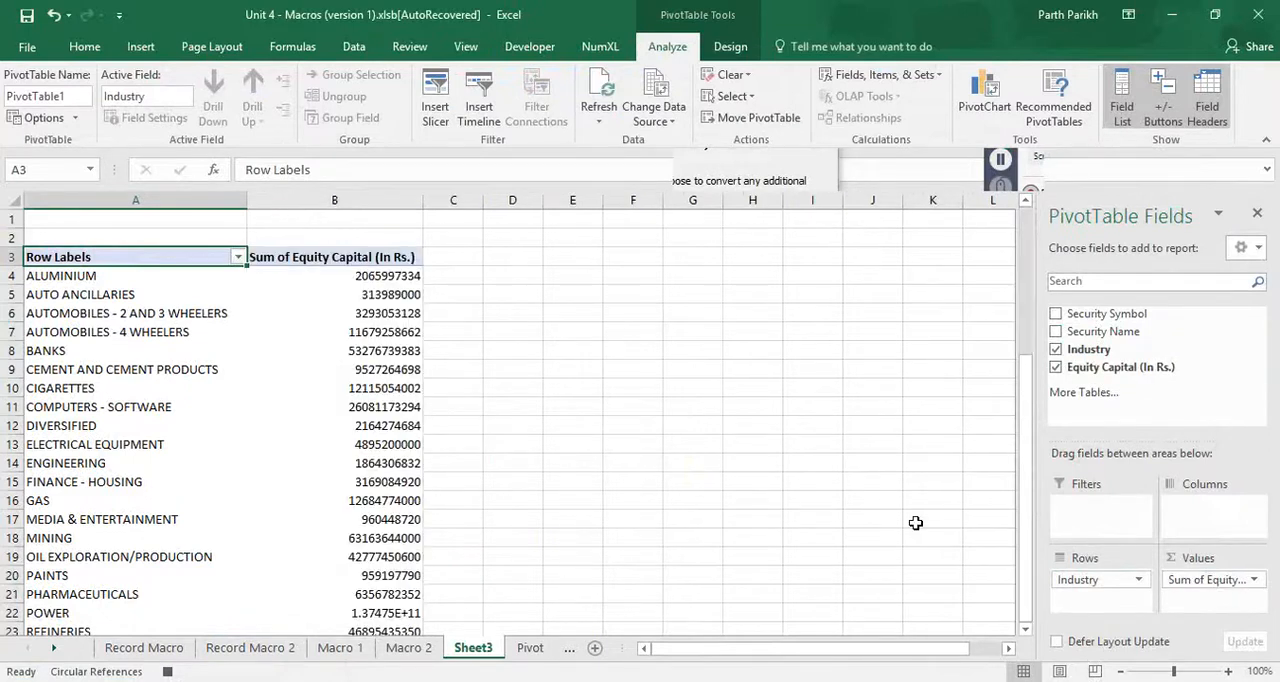
pyautogui.scroll(-4, 601, 423)
pyautogui.scroll(4, 601, 423)
# - Move the Industry field from the PivotTable's rows to its filters and back to rows
pyautogui.moveTo(1090, 580); pyautogui.dragTo(1096, 575)
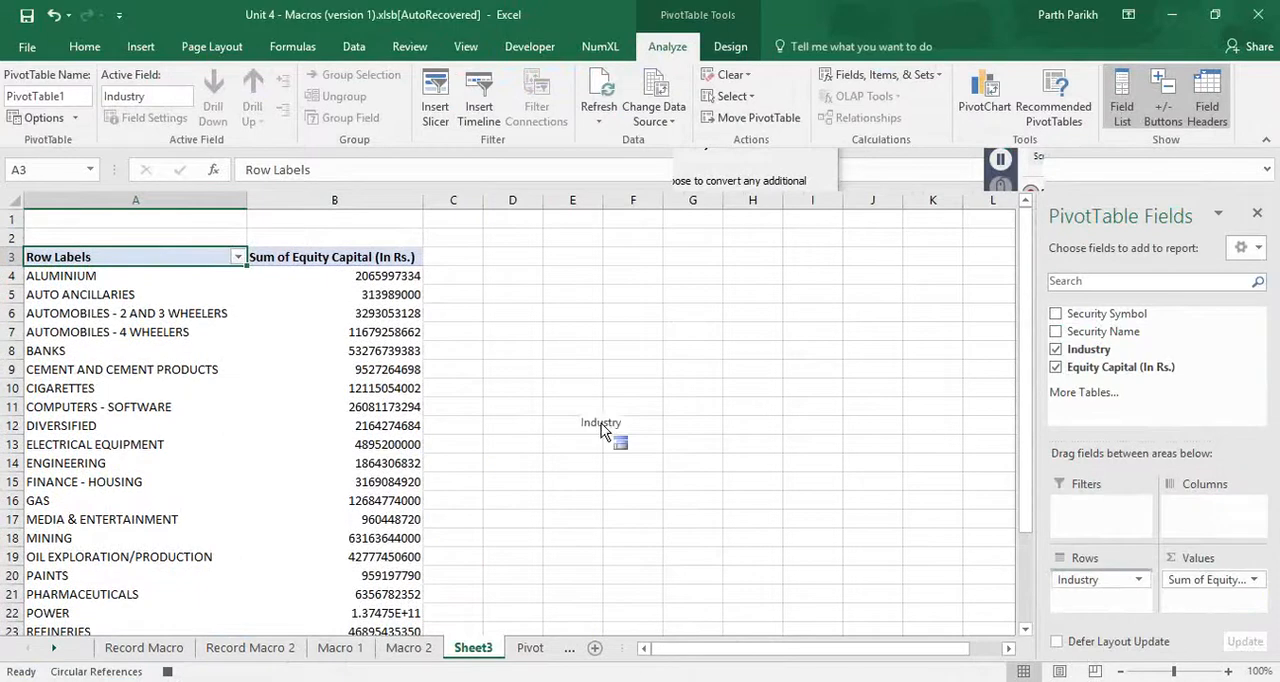
pyautogui.moveTo(601, 423); pyautogui.dragTo(601, 423)
pyautogui.moveTo(1100, 506); pyautogui.dragTo(1100, 585)
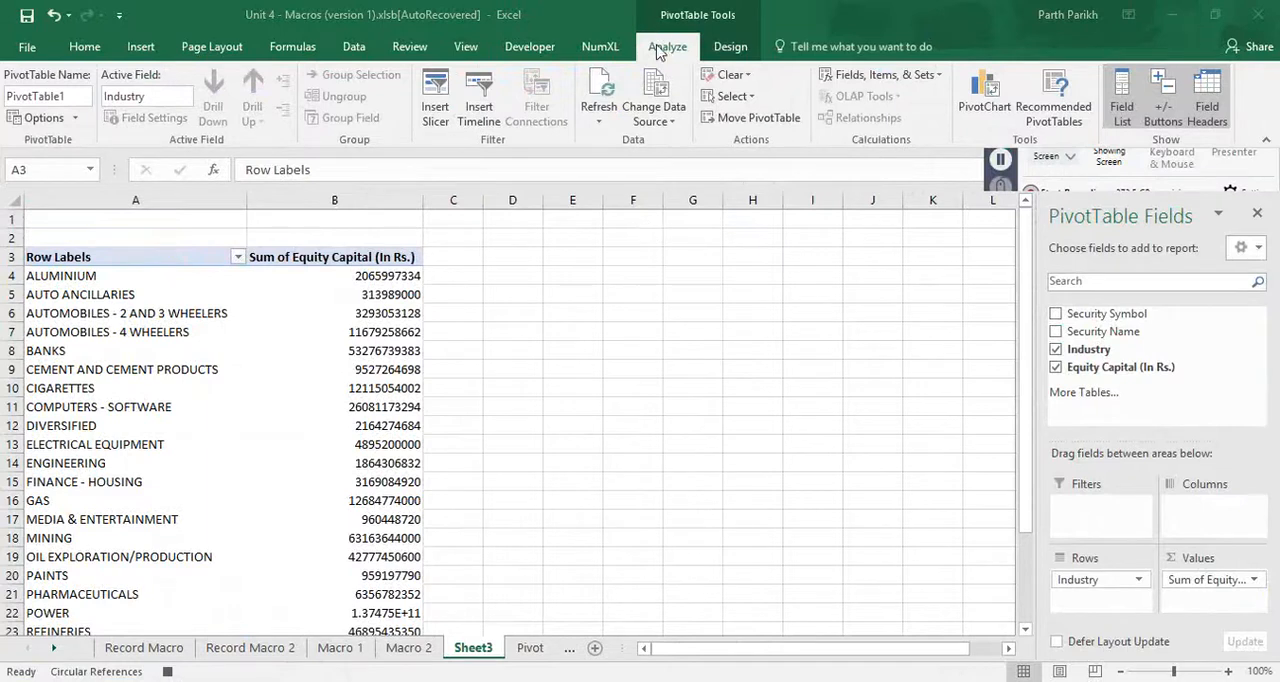
# - Stop recording the PivotMacro macro
pyautogui.click(540, 50)
pyautogui.click(530, 47)
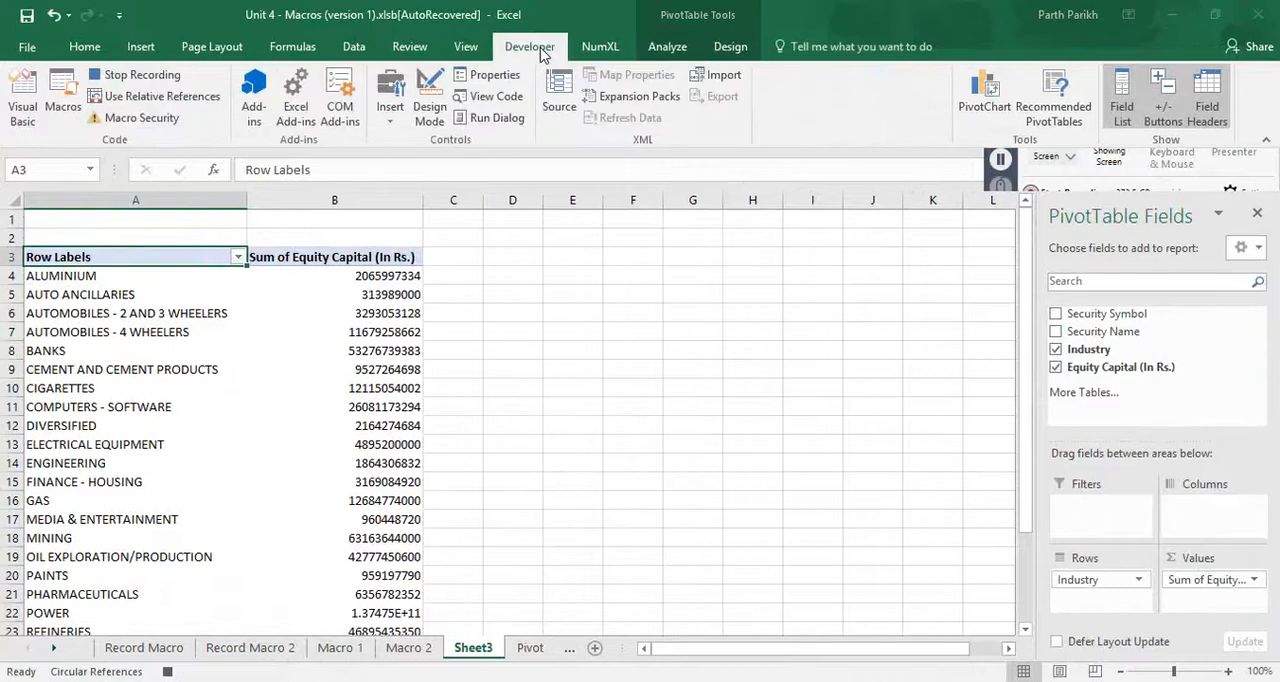
pyautogui.click(466, 47)
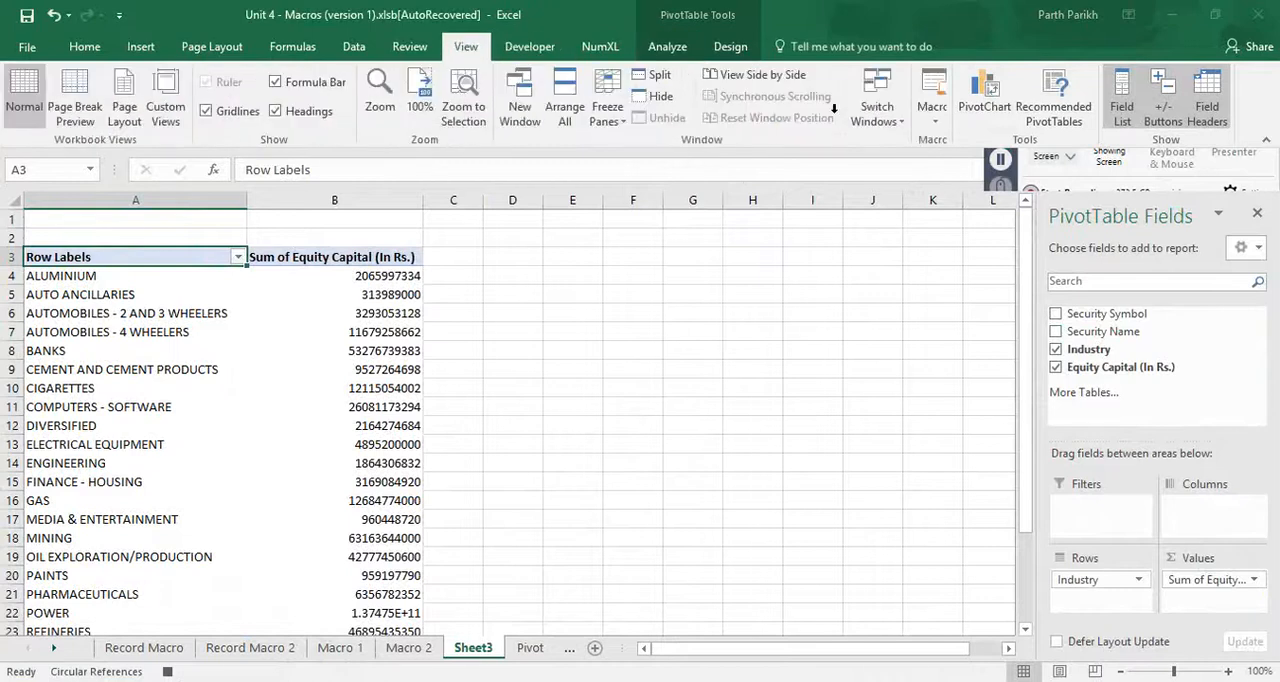
pyautogui.click(167, 673)
# - Open the code of PivotMacro for editing from the list of macros in all open workbooks
pyautogui.click(933, 110)
pyautogui.click(1000, 143)
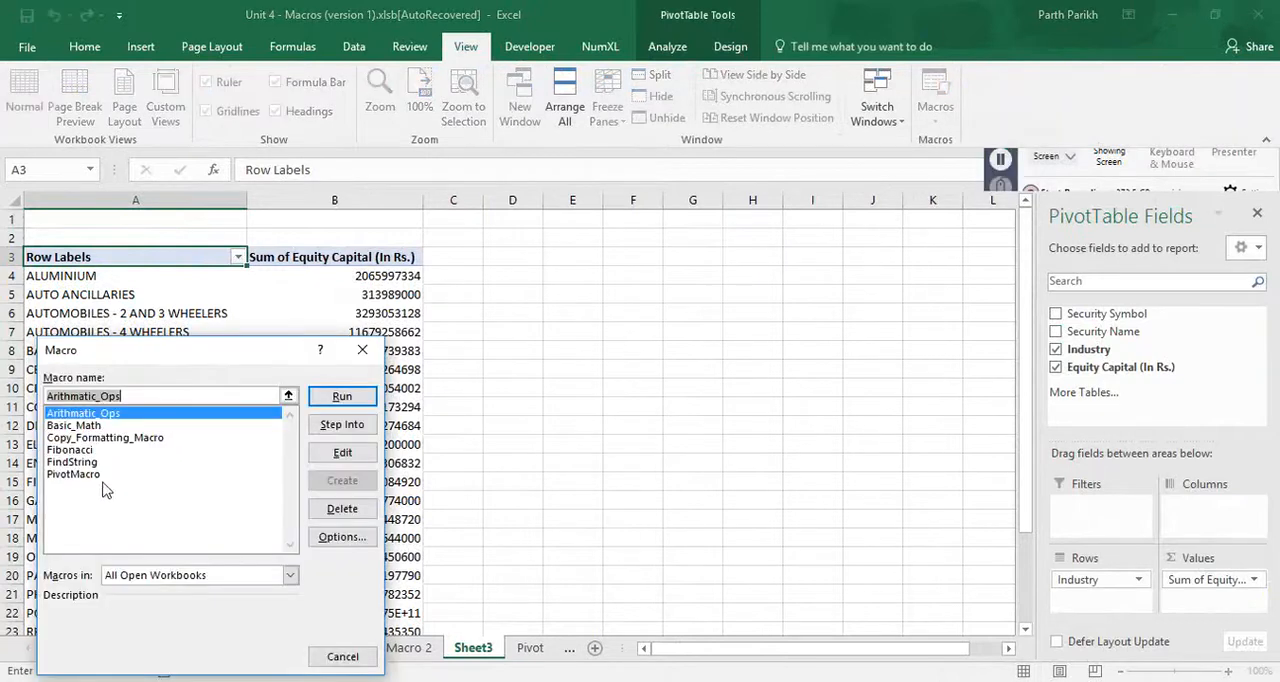
pyautogui.click(94, 477)
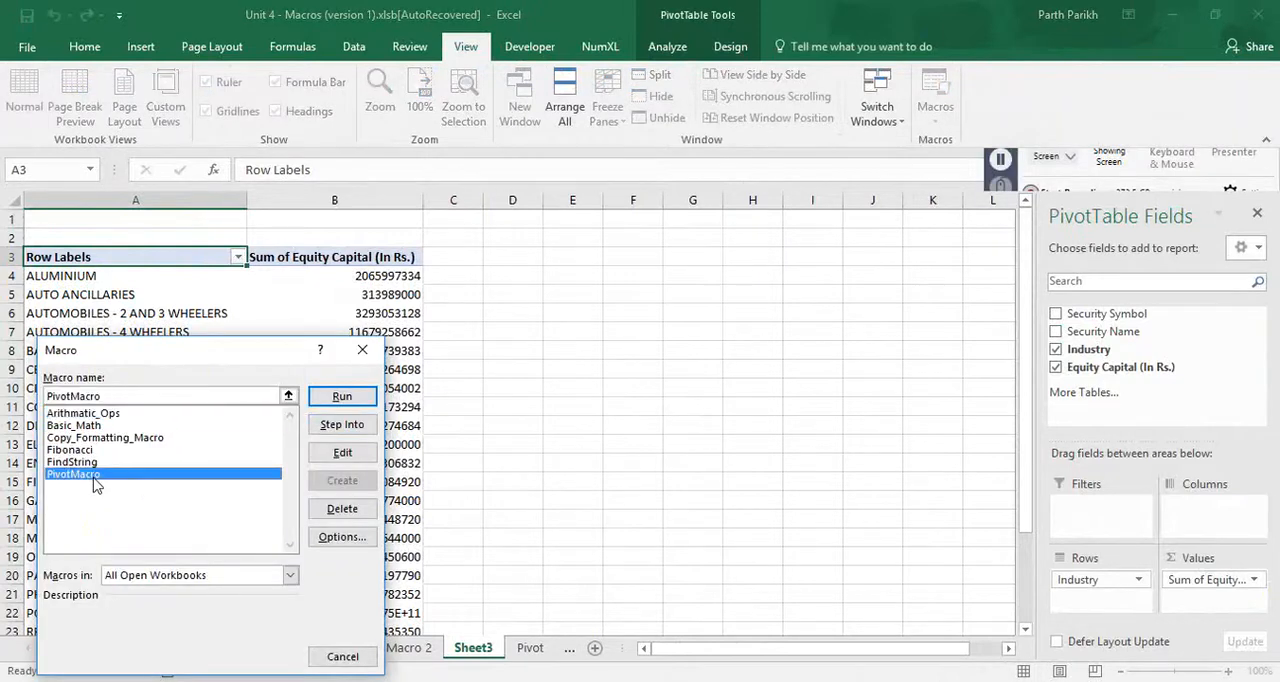
pyautogui.click(342, 453)
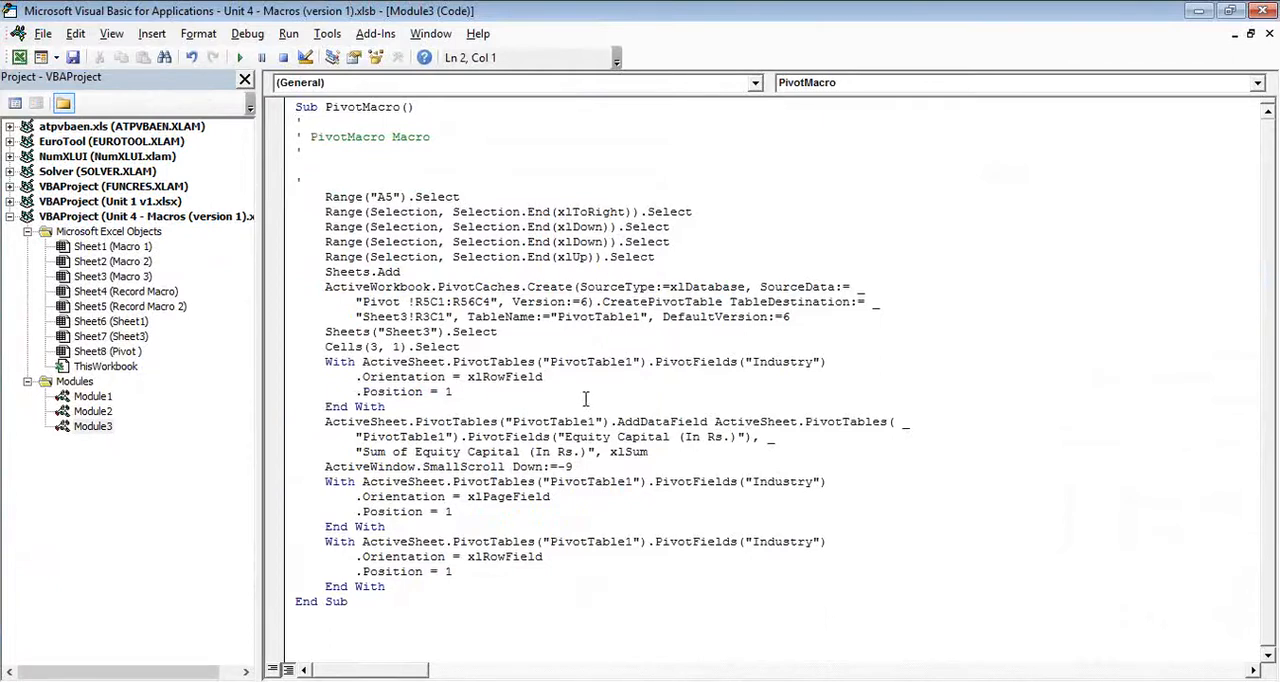
# - Compare the macro's Range("A5").Select line with the start of the securities table on the Pivot sheet
pyautogui.click(323, 196)
pyautogui.press('F5')
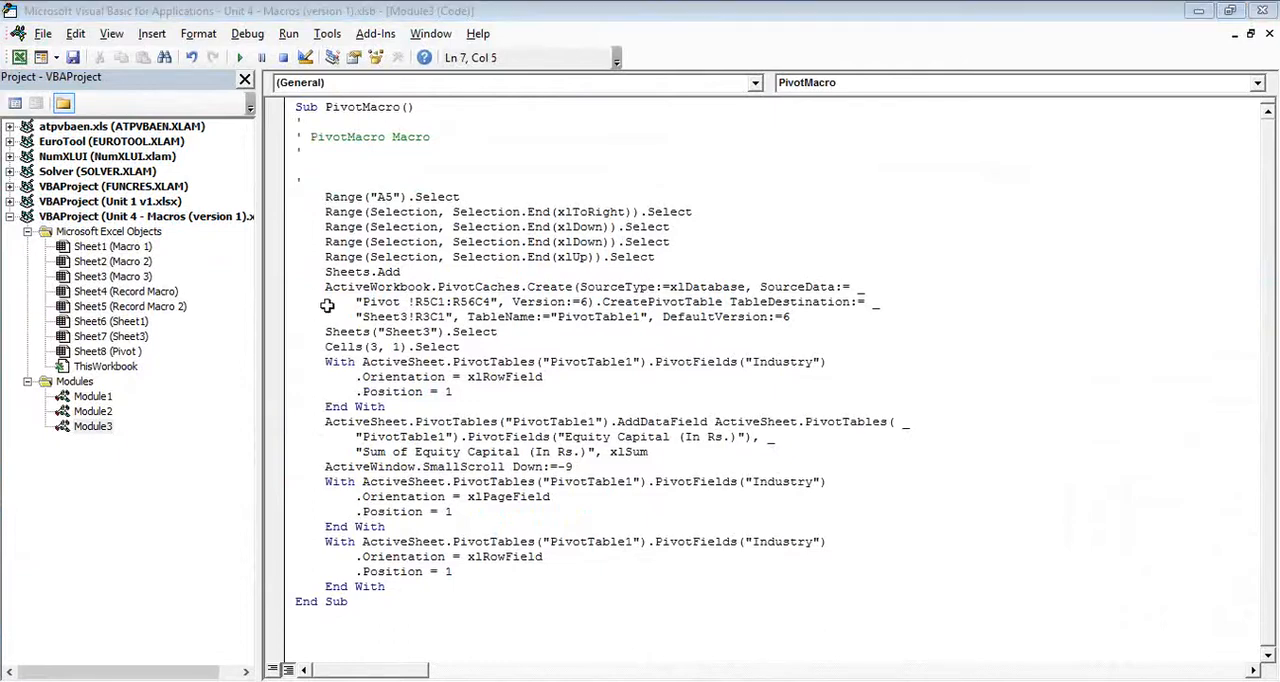
pyautogui.click(340, 648)
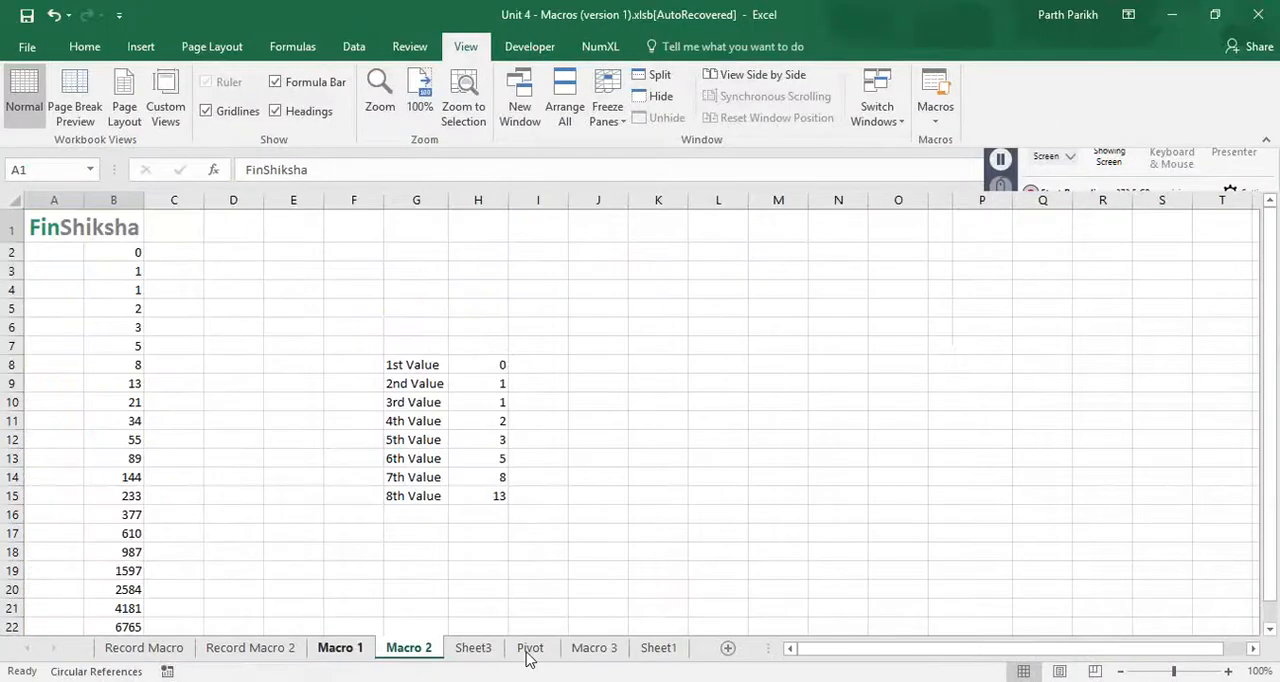
pyautogui.click(530, 648)
pyautogui.scroll(2, 457, 327)
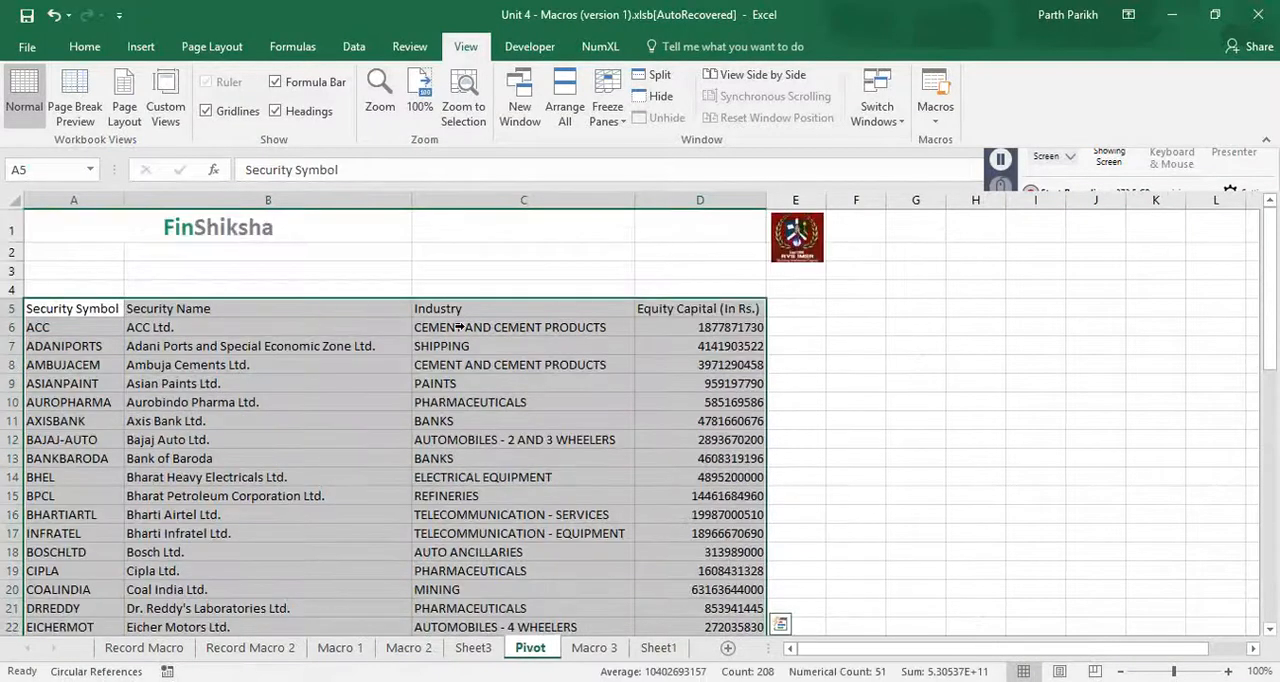
# - Repeat the macro's range selection on the Pivot sheet from A5 across the headings and down to row 56, comparing it with the code
pyautogui.hotkey('alt', 'F11')
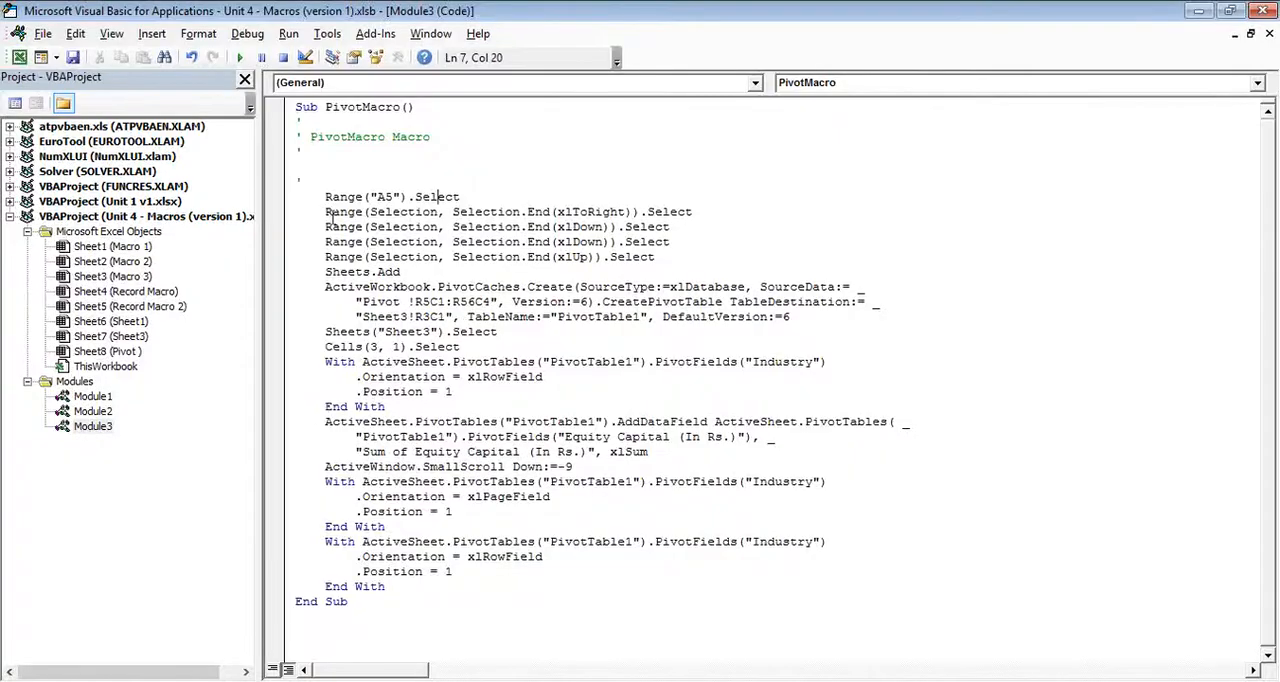
pyautogui.moveTo(326, 212); pyautogui.dragTo(715, 216)
pyautogui.hotkey('alt', 'F11')
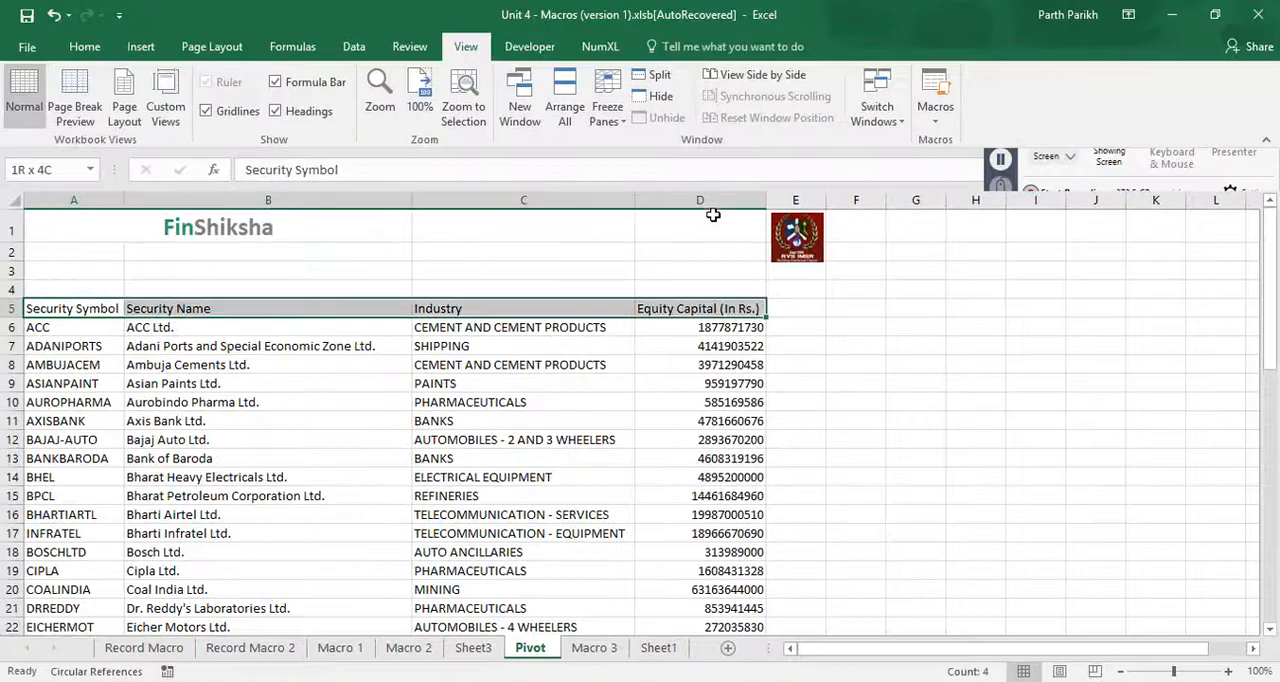
pyautogui.hotkey('alt', 'F11')
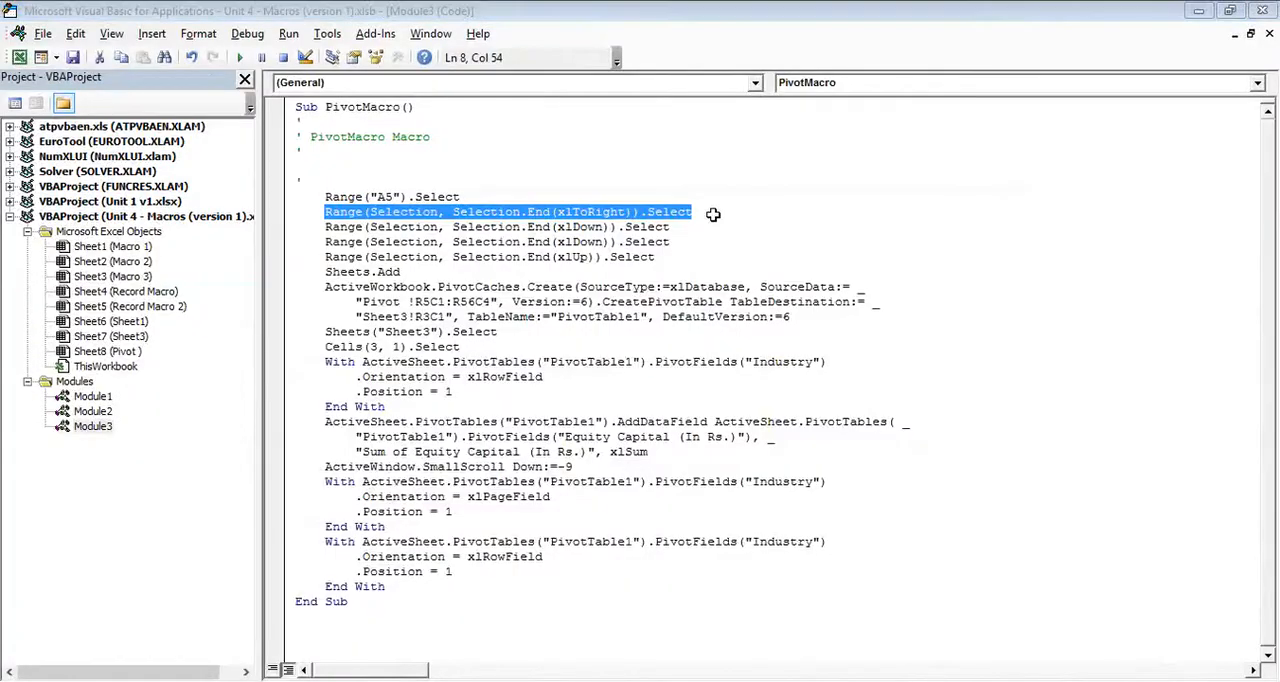
pyautogui.hotkey('alt', 'F11')
pyautogui.hotkey('ctrl', 'shift', 'Down')
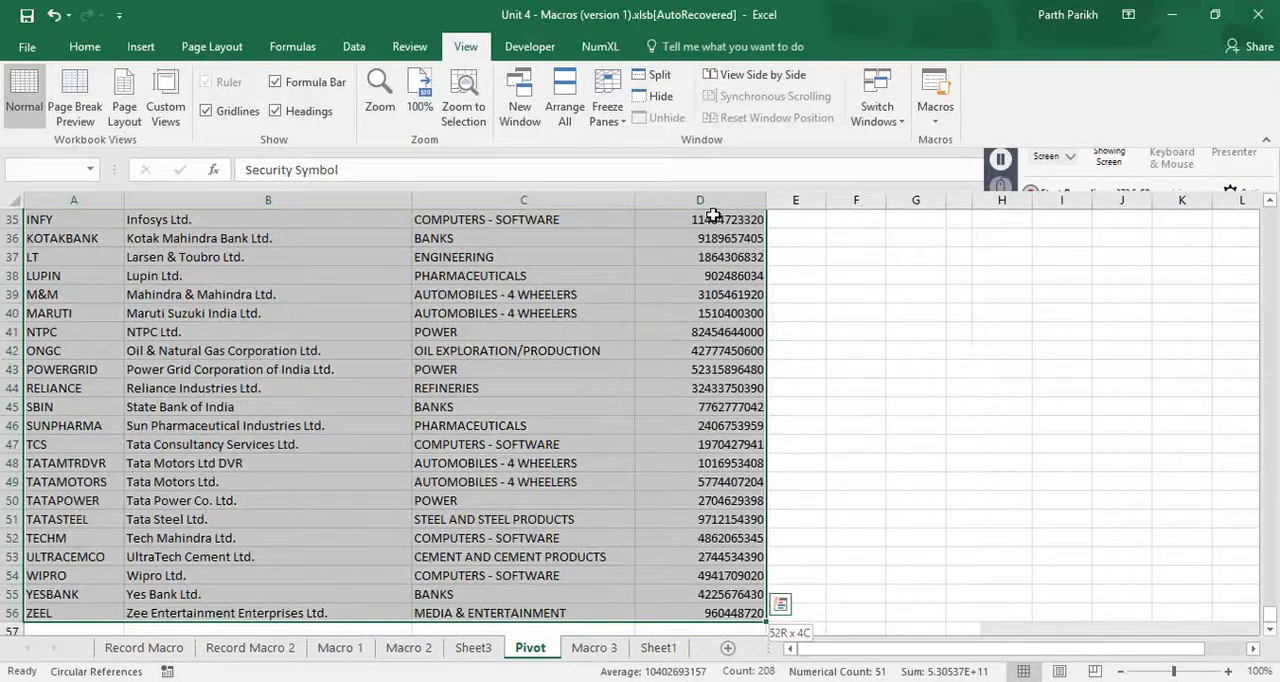
pyautogui.hotkey('ctrl', 'shift', 'Down')
pyautogui.hotkey('ctrl', 'shift', 'Up')
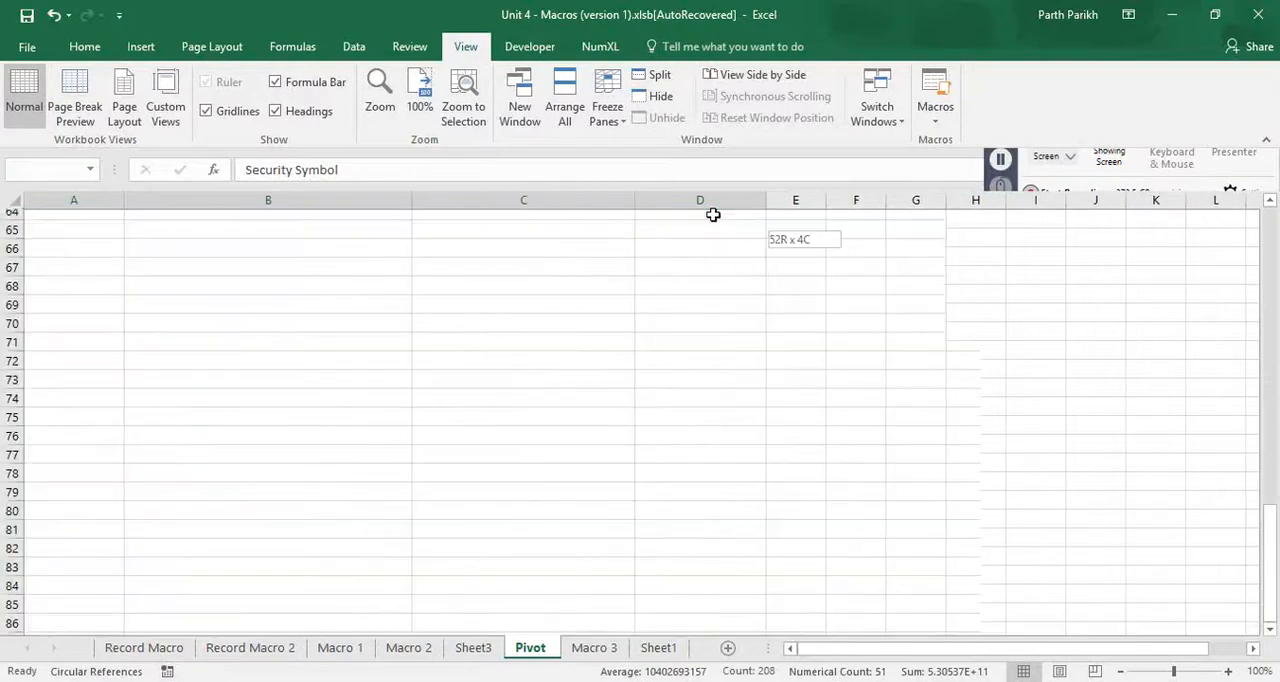
# - Examine the second xlDown line, the xlUp selection line and the Sheets.Add line in the PivotMacro code
pyautogui.hotkey('alt', 'F11')
pyautogui.moveTo(672, 242); pyautogui.dragTo(370, 242)
pyautogui.click(659, 258)
pyautogui.keyDown('shift'); pyautogui.click(317, 258); pyautogui.keyUp('shift')
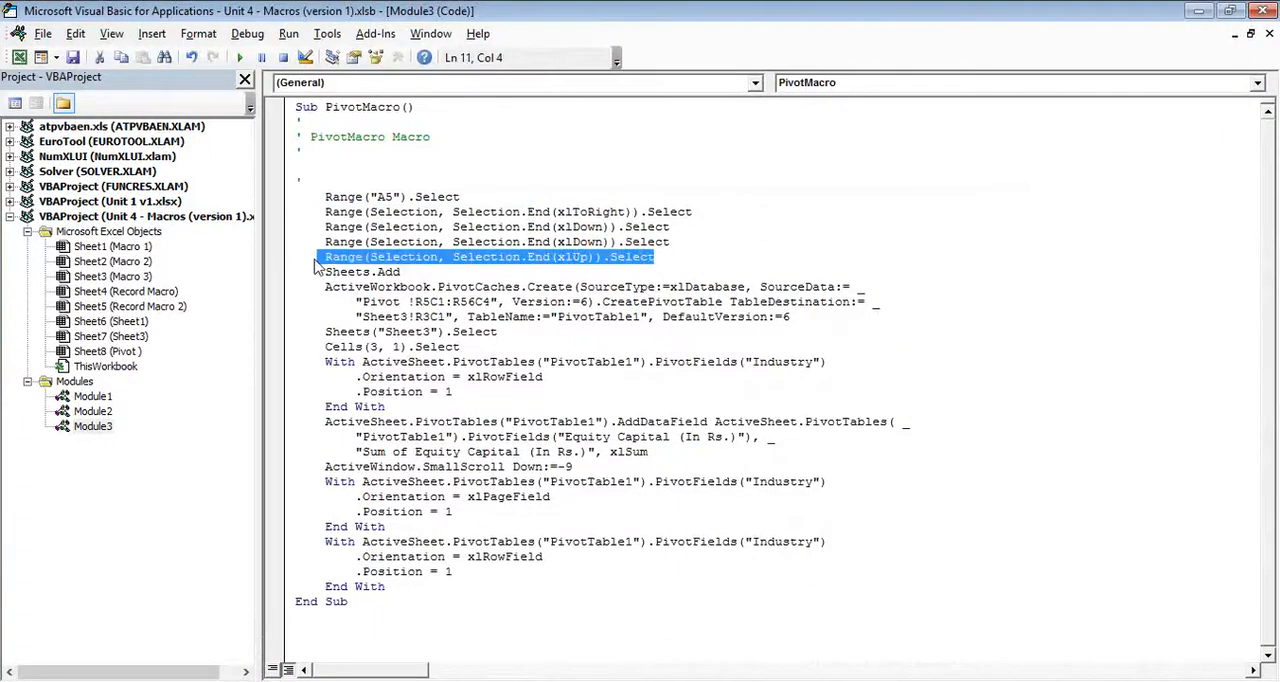
pyautogui.click(413, 271)
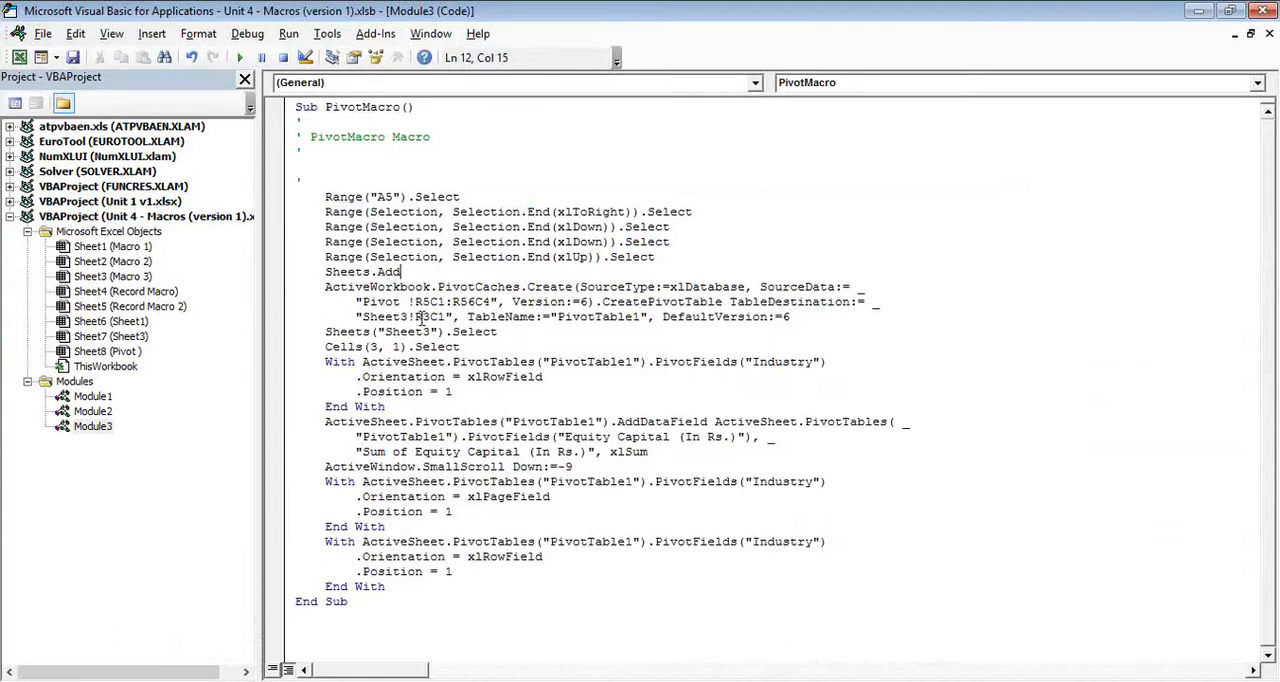
# - Compare the macro's PivotCaches.Create statement with the PivotTable insertion command in the workbook
pyautogui.hotkey('alt', 'F11')
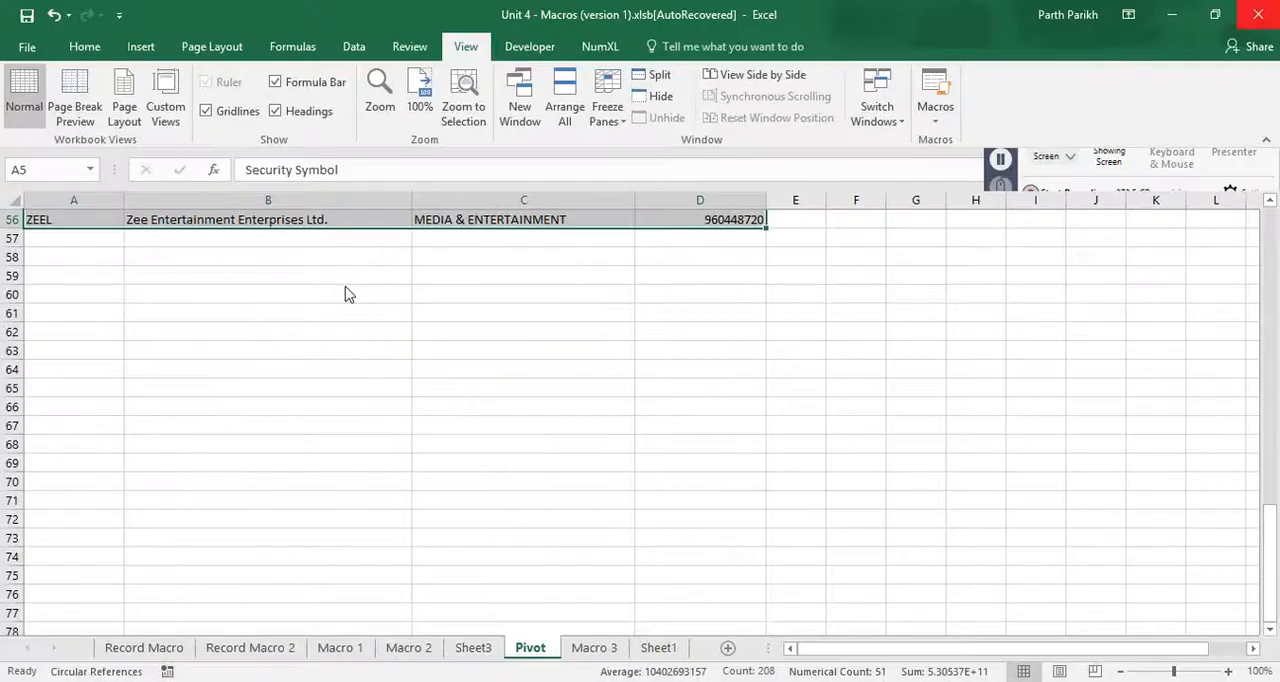
pyautogui.click(146, 50)
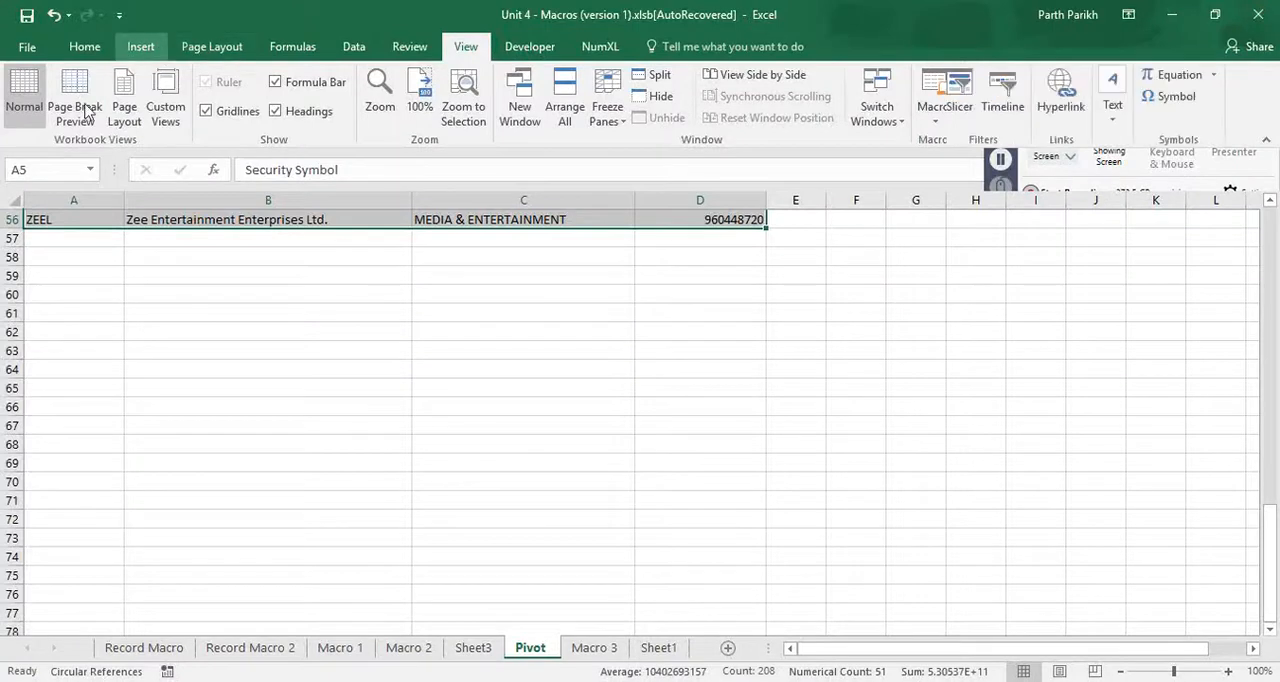
pyautogui.click(40, 110)
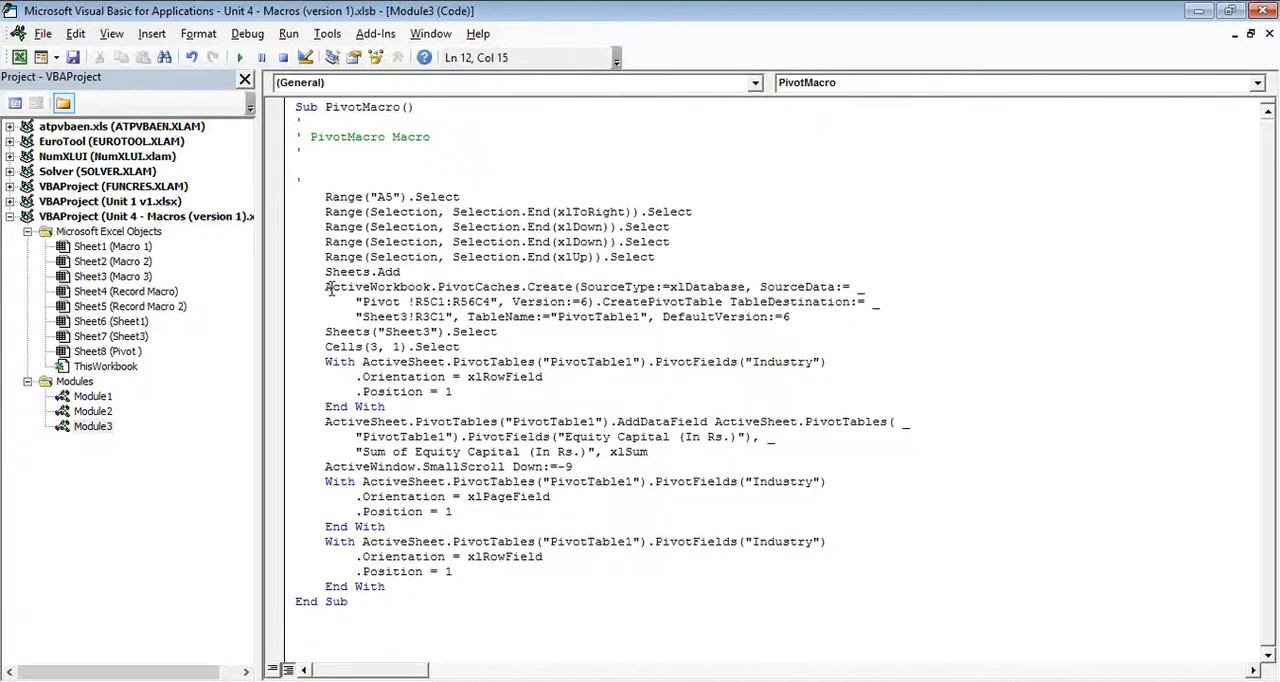
pyautogui.moveTo(326, 288); pyautogui.dragTo(845, 317)
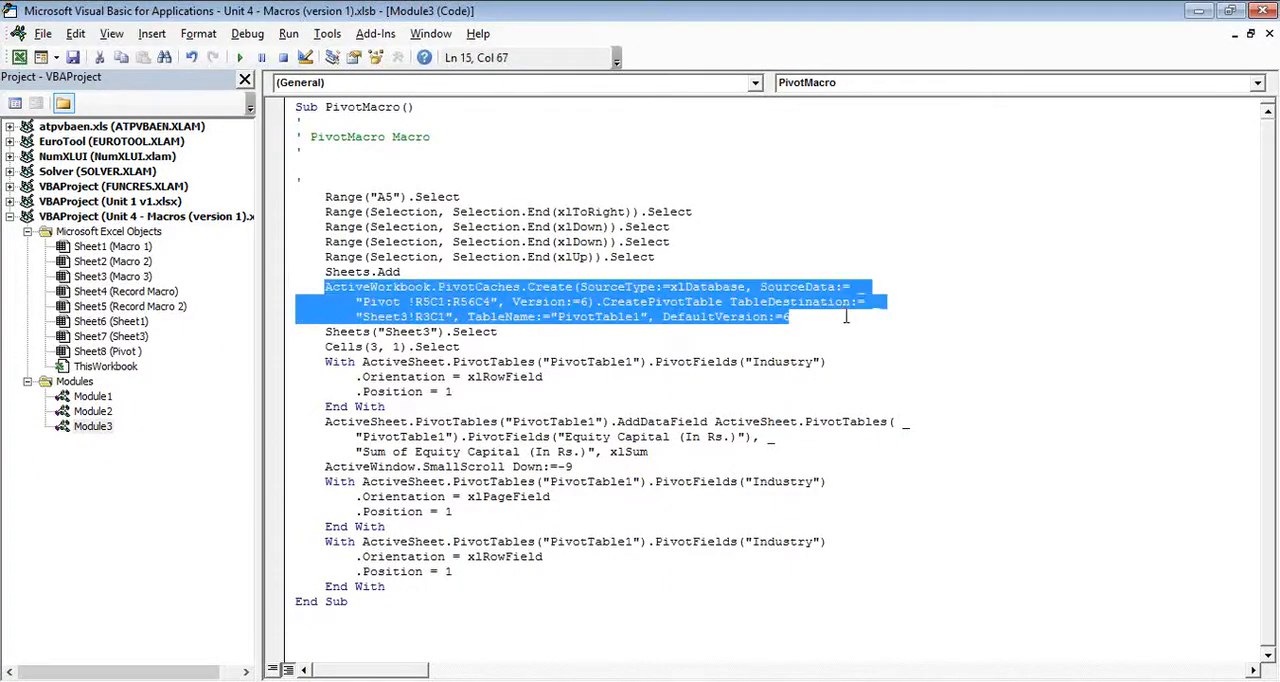
pyautogui.click(589, 316)
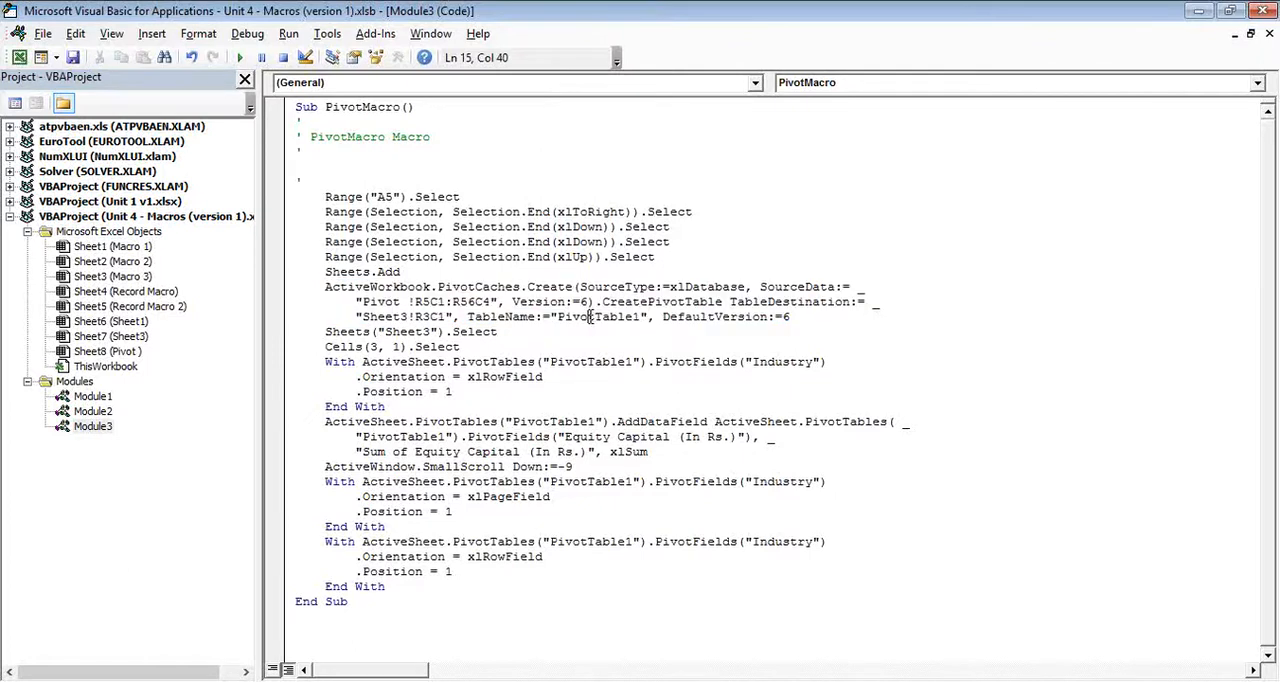
# - Compare the Sheets("Sheet3").Select and Cells(3, 1).Select lines with the PivotTable's location on Sheet3
pyautogui.click(403, 332)
pyautogui.hotkey('alt', 'F11')
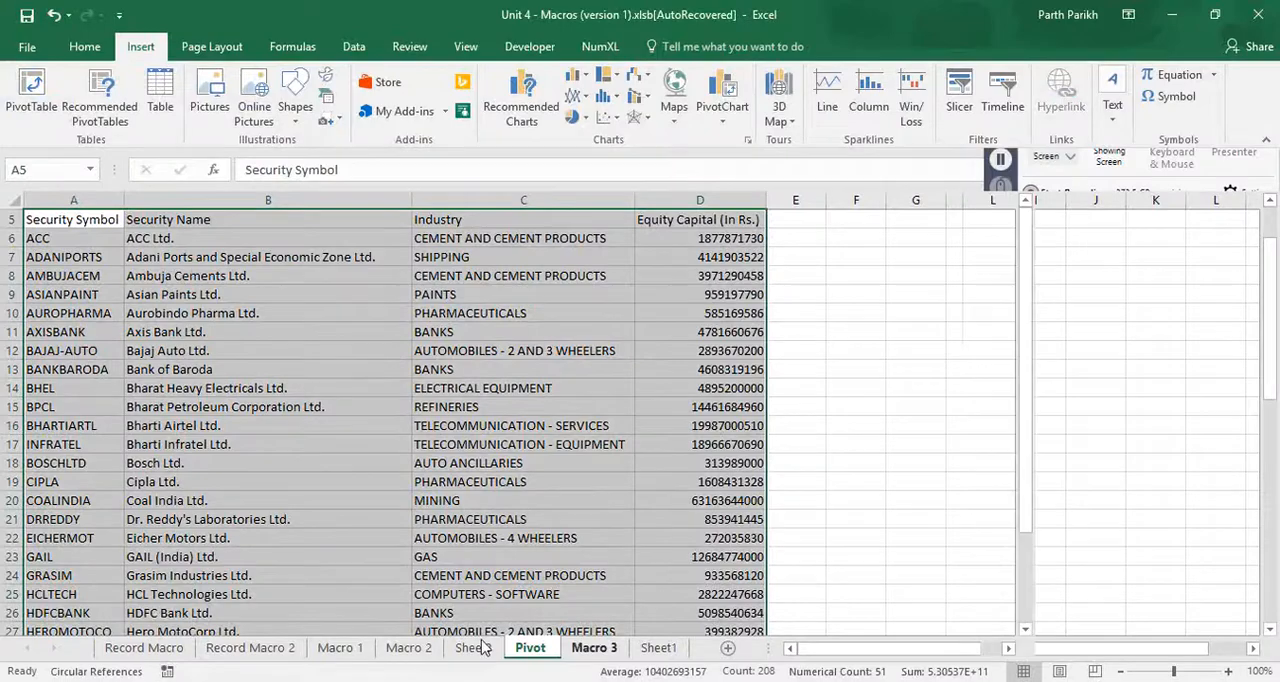
pyautogui.hotkey('ctrl', 'pageup')
pyautogui.hotkey('alt', 'F11')
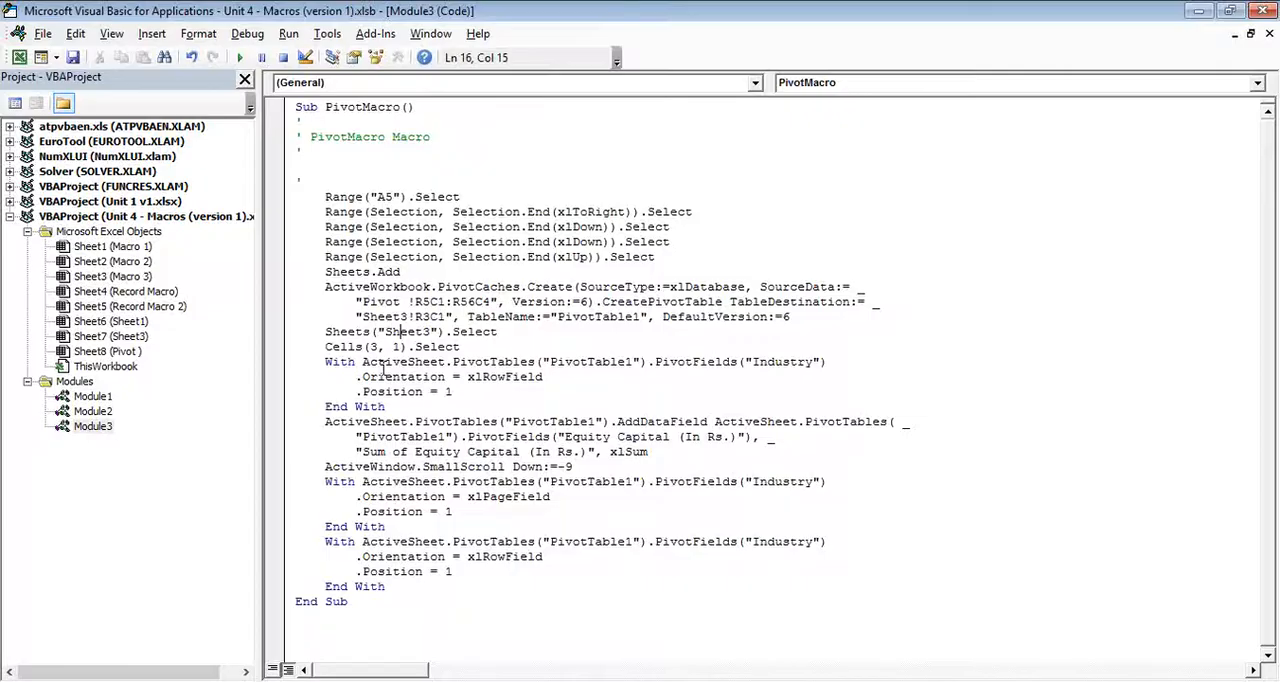
pyautogui.hotkey('alt', 'F11')
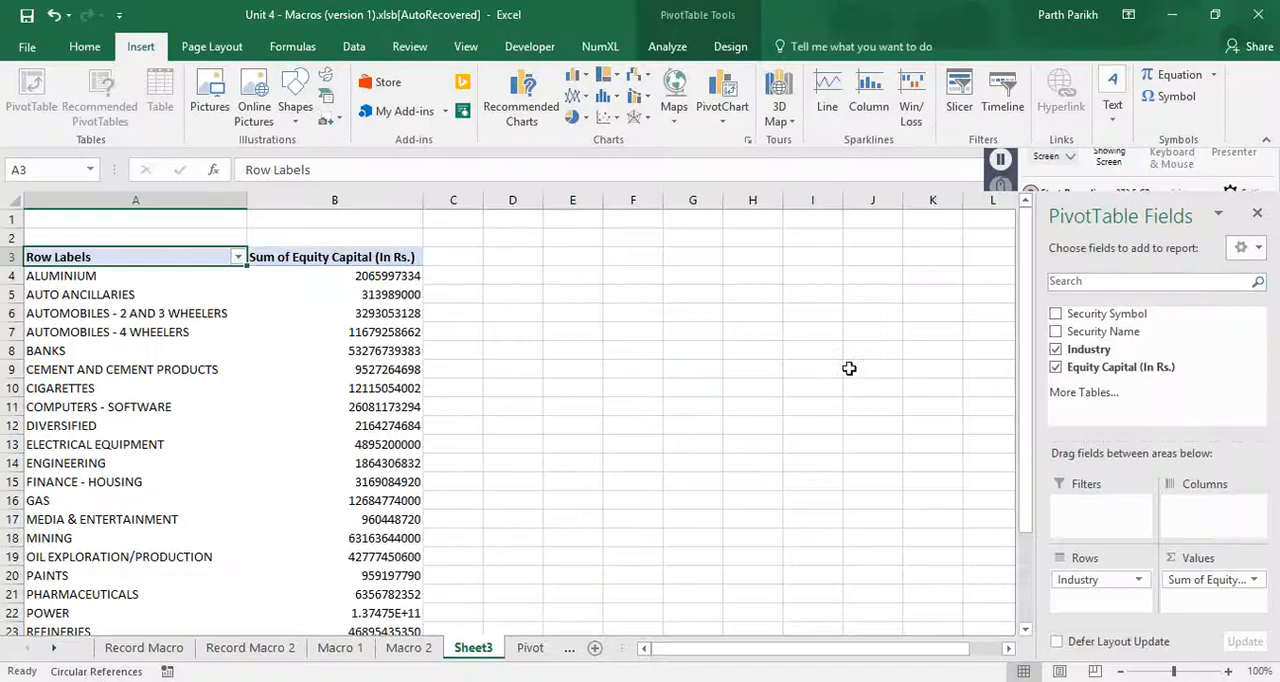
pyautogui.hotkey('alt', 'F11')
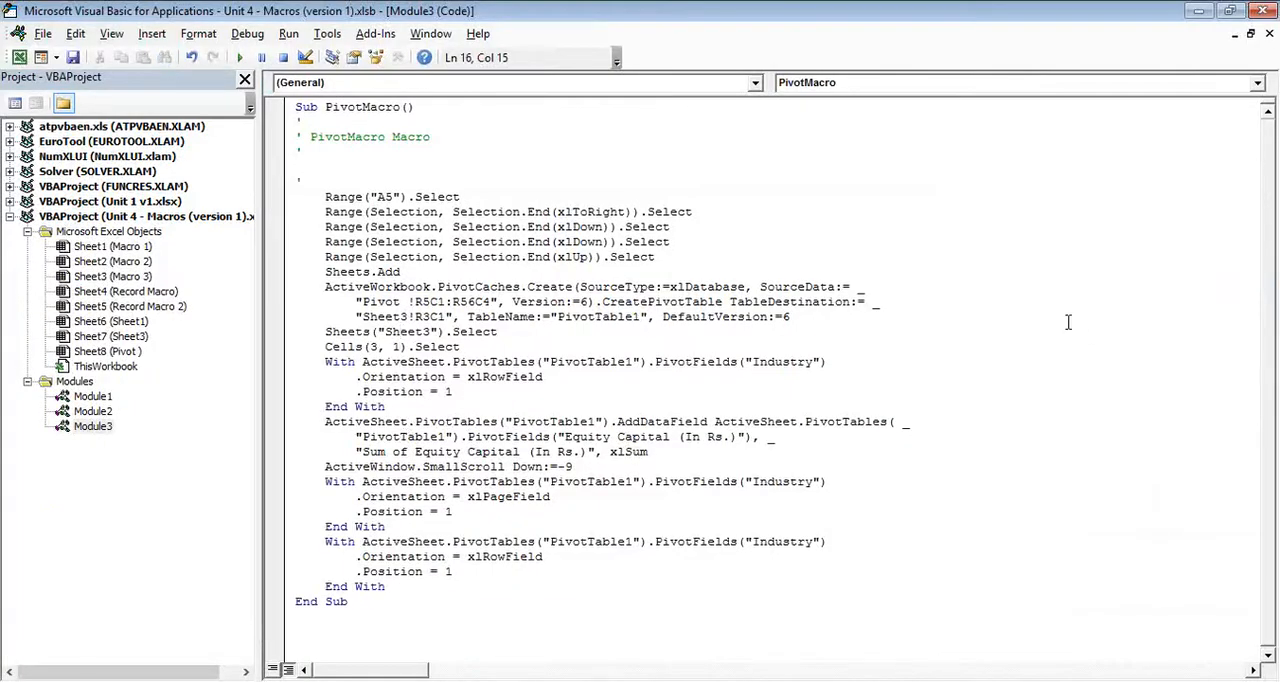
# - Examine the first With block for the Industry field and compare it with the PivotTable on Sheet3
pyautogui.click(452, 362)
pyautogui.moveTo(458, 392); pyautogui.dragTo(322, 362)
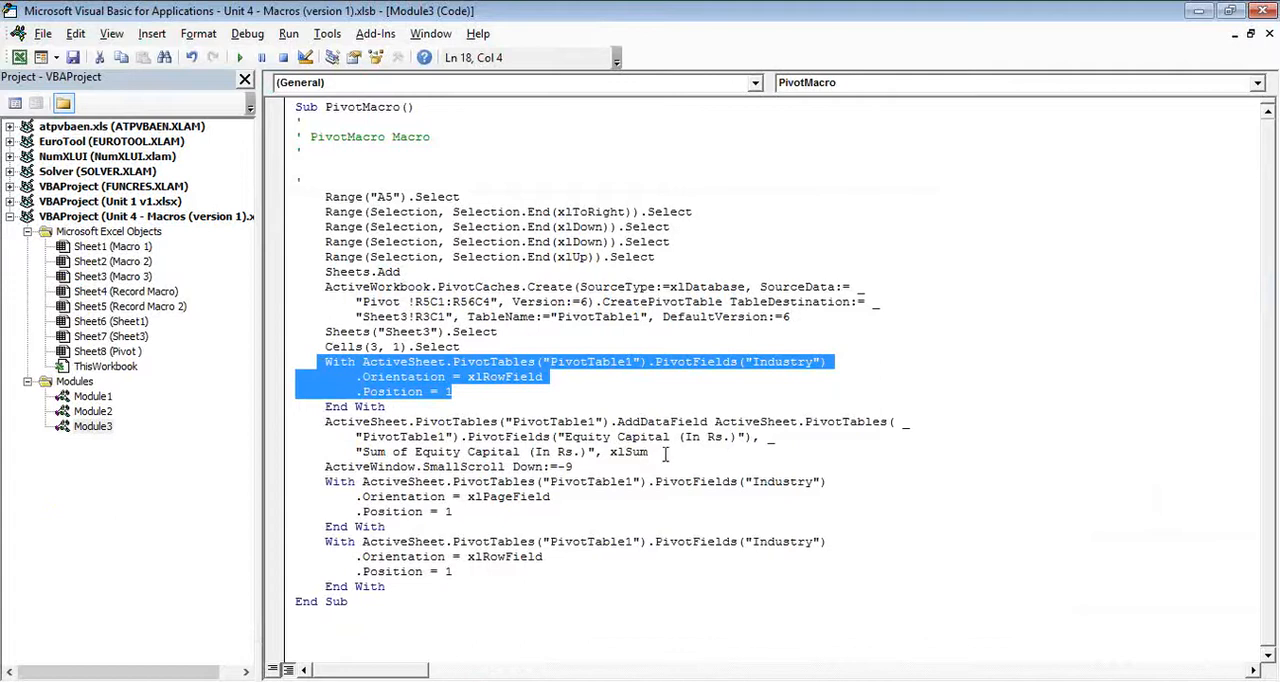
pyautogui.click(765, 362)
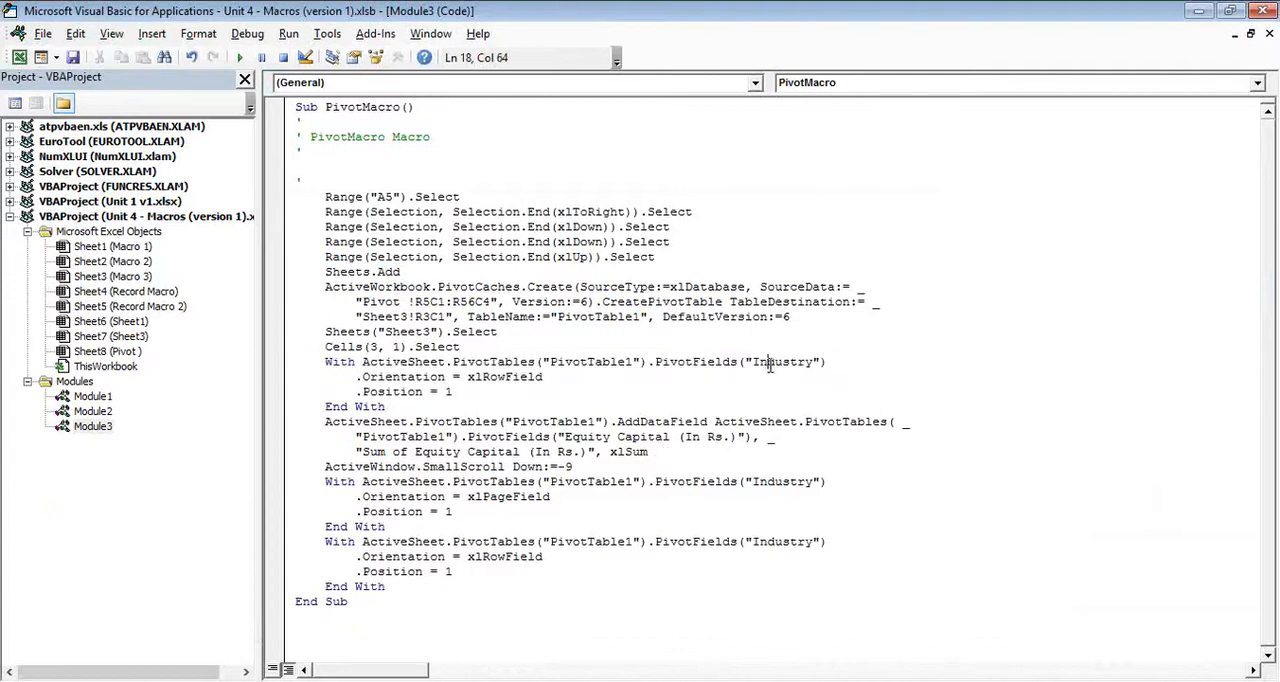
pyautogui.hotkey('alt', 'Tab')
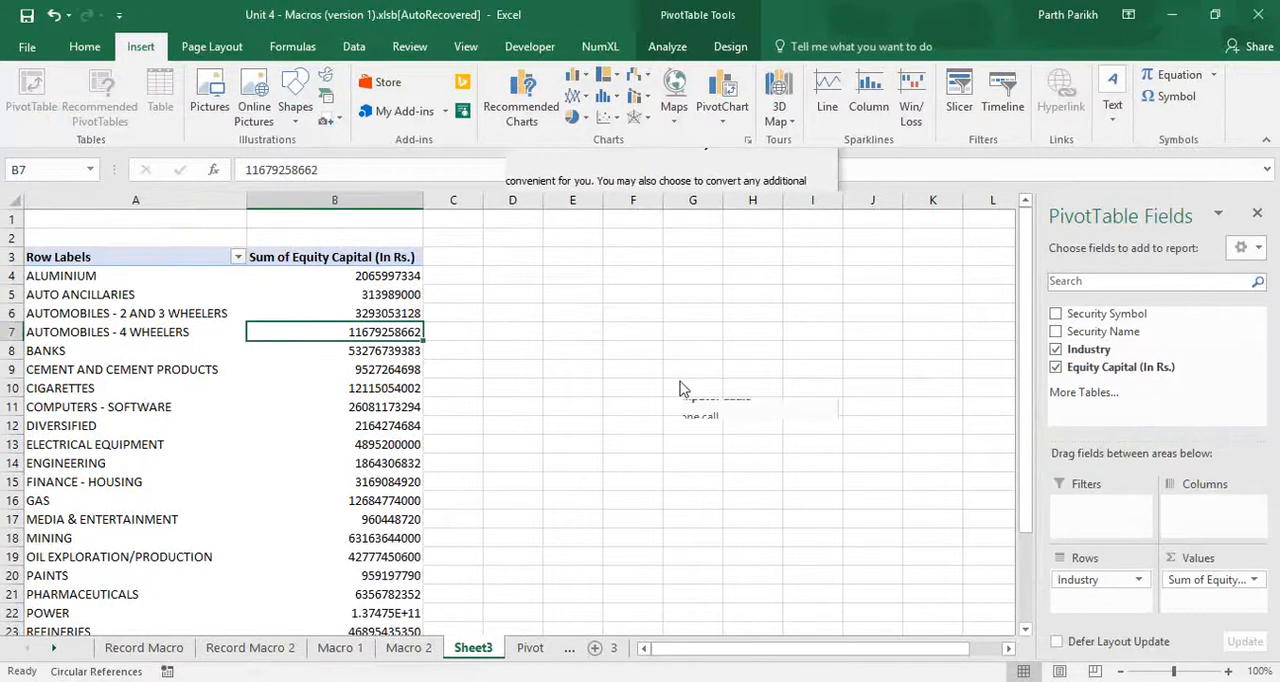
pyautogui.hotkey('alt', 'F11')
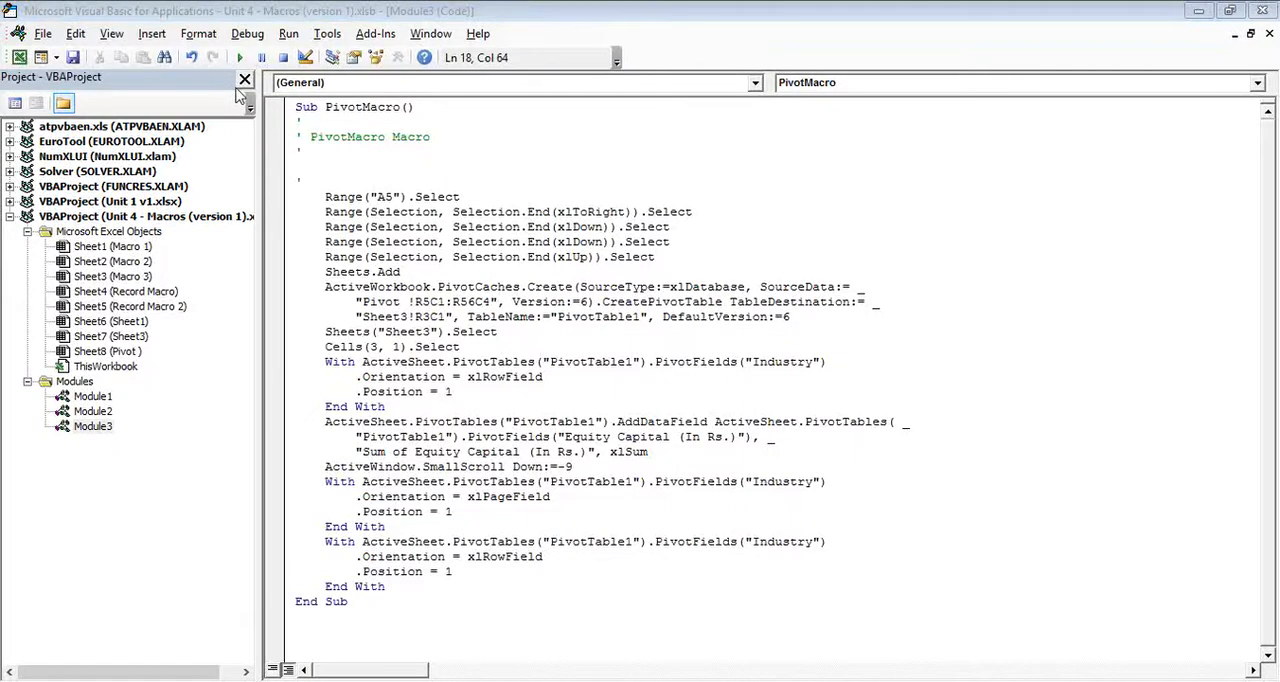
pyautogui.click(778, 363)
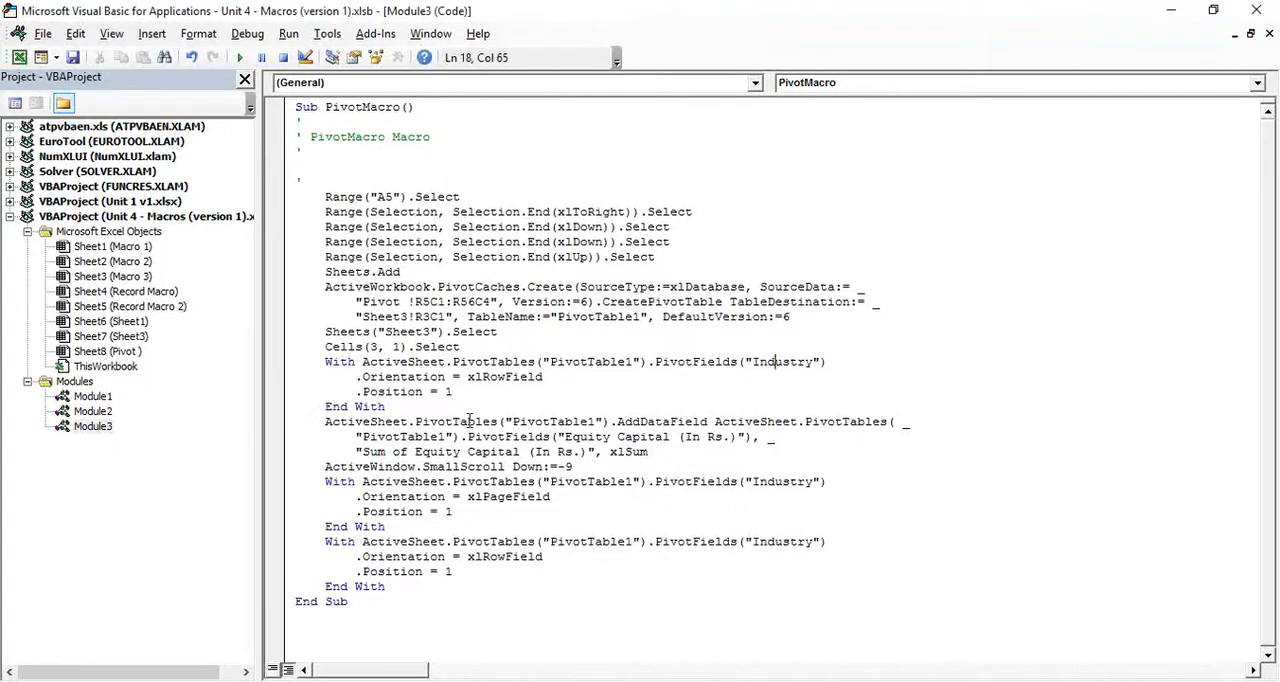
# - Compare the code's xlRowField orientation and Sum of Equity Capital data field with the PivotTable layout on Sheet3
pyautogui.moveTo(543, 377); pyautogui.dragTo(461, 377)
pyautogui.moveTo(670, 440); pyautogui.dragTo(573, 440)
pyautogui.moveTo(362, 452); pyautogui.dragTo(522, 452)
pyautogui.hotkey('alt', 'Tab')
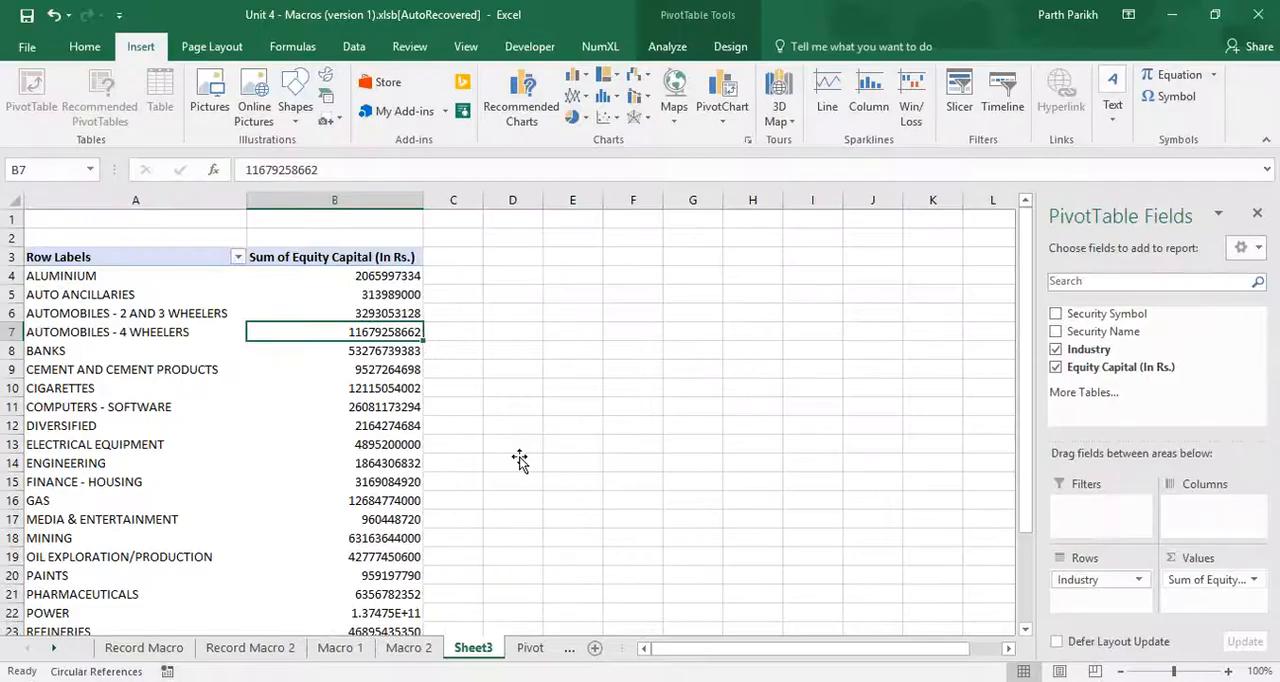
pyautogui.hotkey('alt', 'Tab')
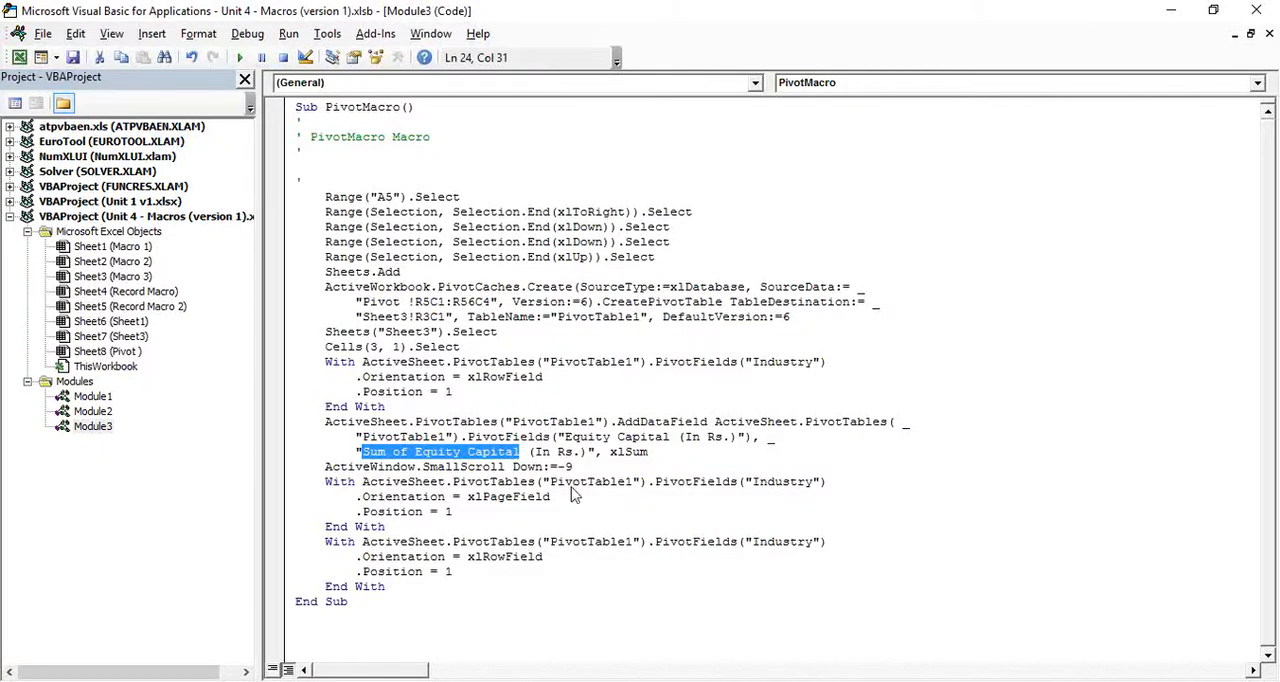
pyautogui.hotkey('alt', 'Tab')
pyautogui.hotkey('alt', 'Tab')
# - Examine the Industry field's xlPageField and final xlRowField blocks, and close the code editor
pyautogui.moveTo(549, 497); pyautogui.dragTo(464, 500)
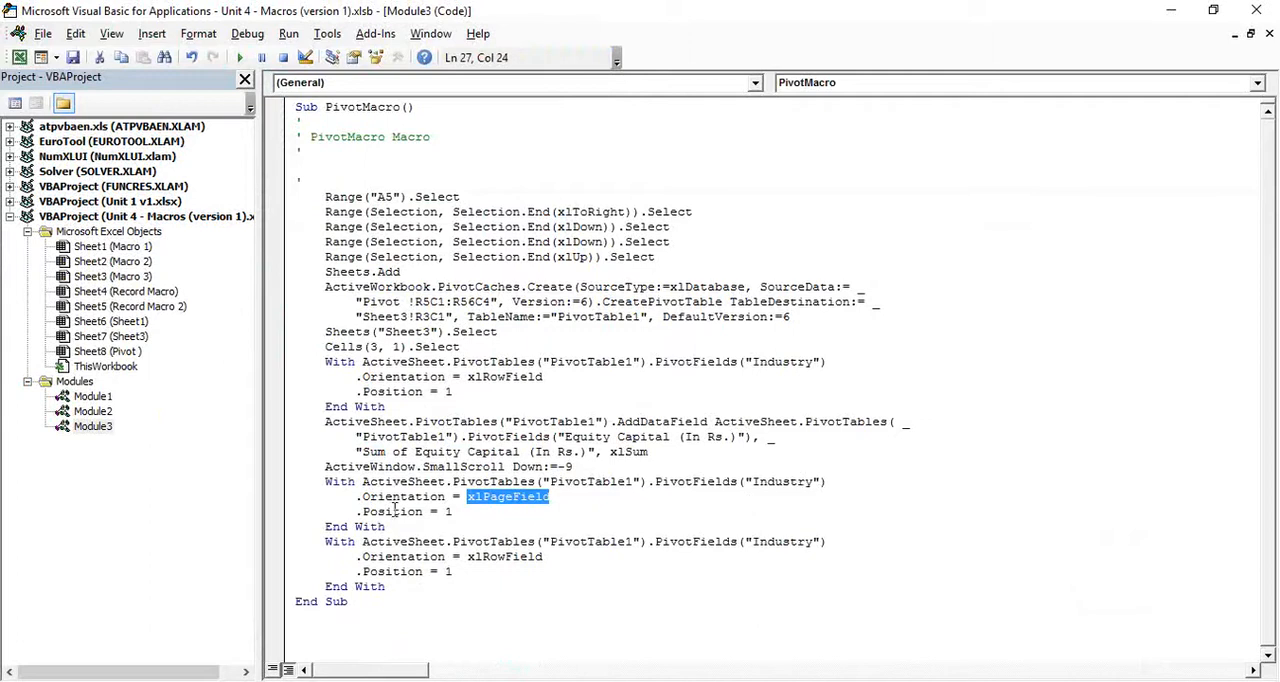
pyautogui.moveTo(812, 482); pyautogui.dragTo(745, 497)
pyautogui.click(561, 560)
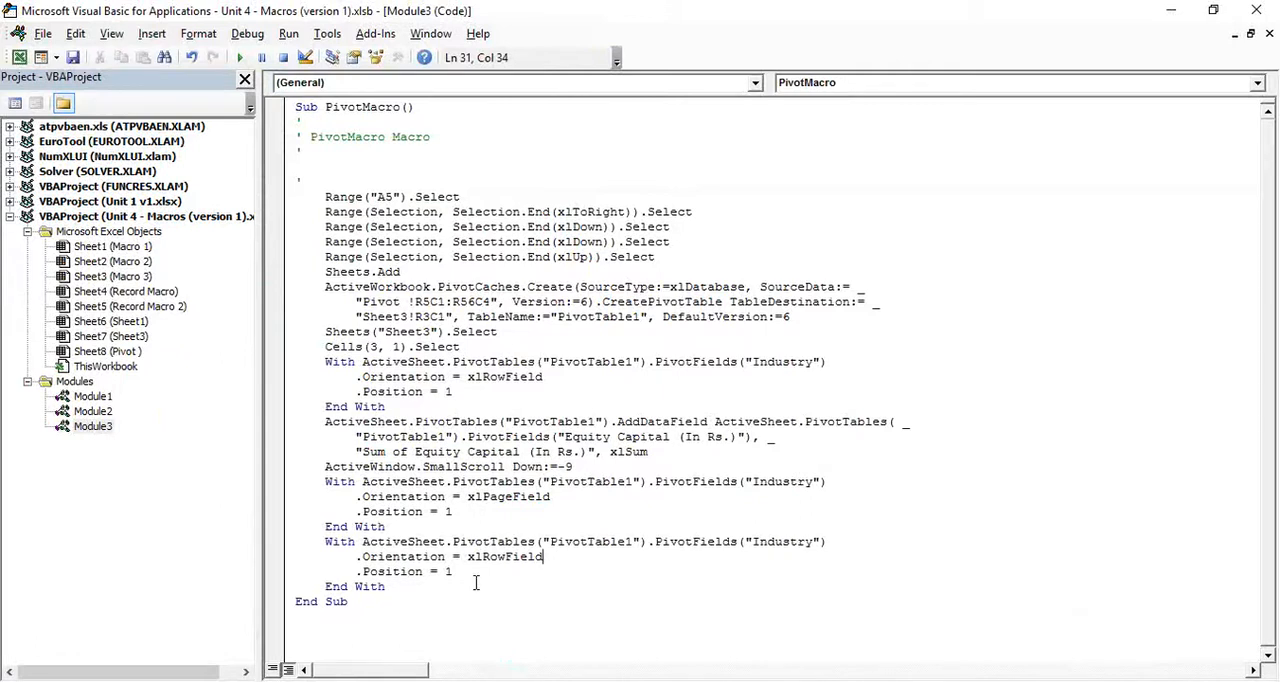
pyautogui.click(1256, 12)
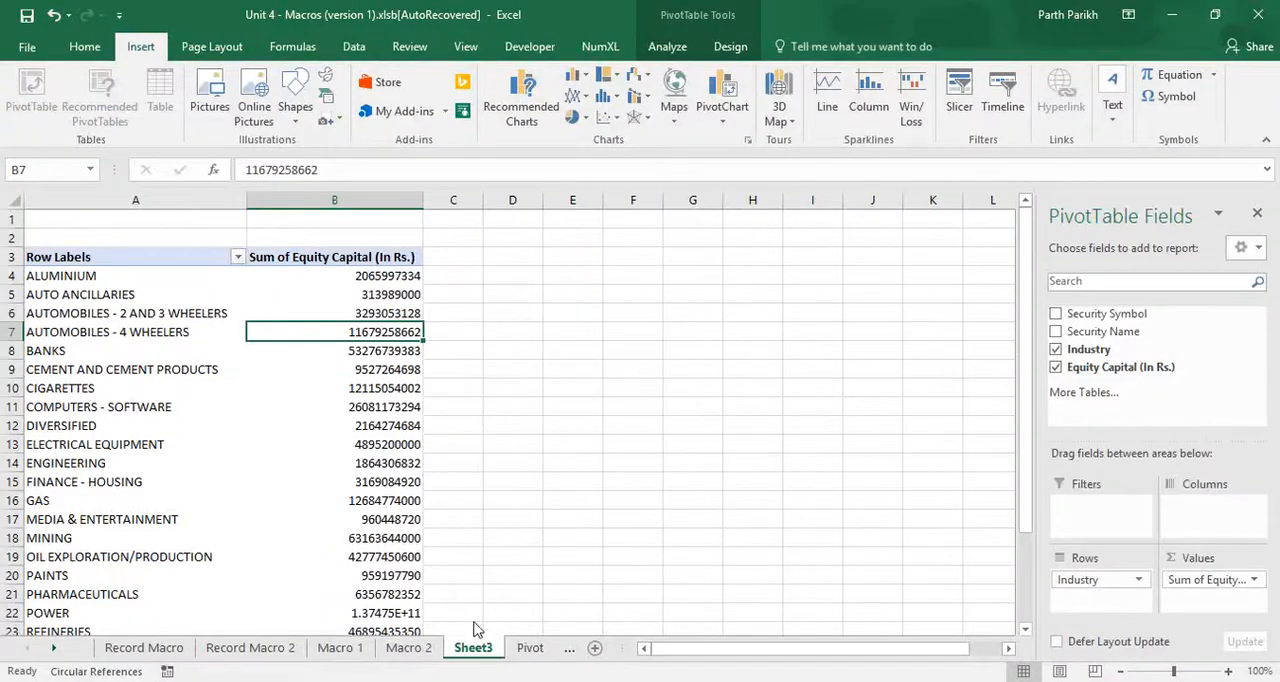
# - Delete Sheet3 with its PivotTable from the workbook
pyautogui.rightClick(475, 645)
pyautogui.click(508, 458)
pyautogui.click(597, 410)
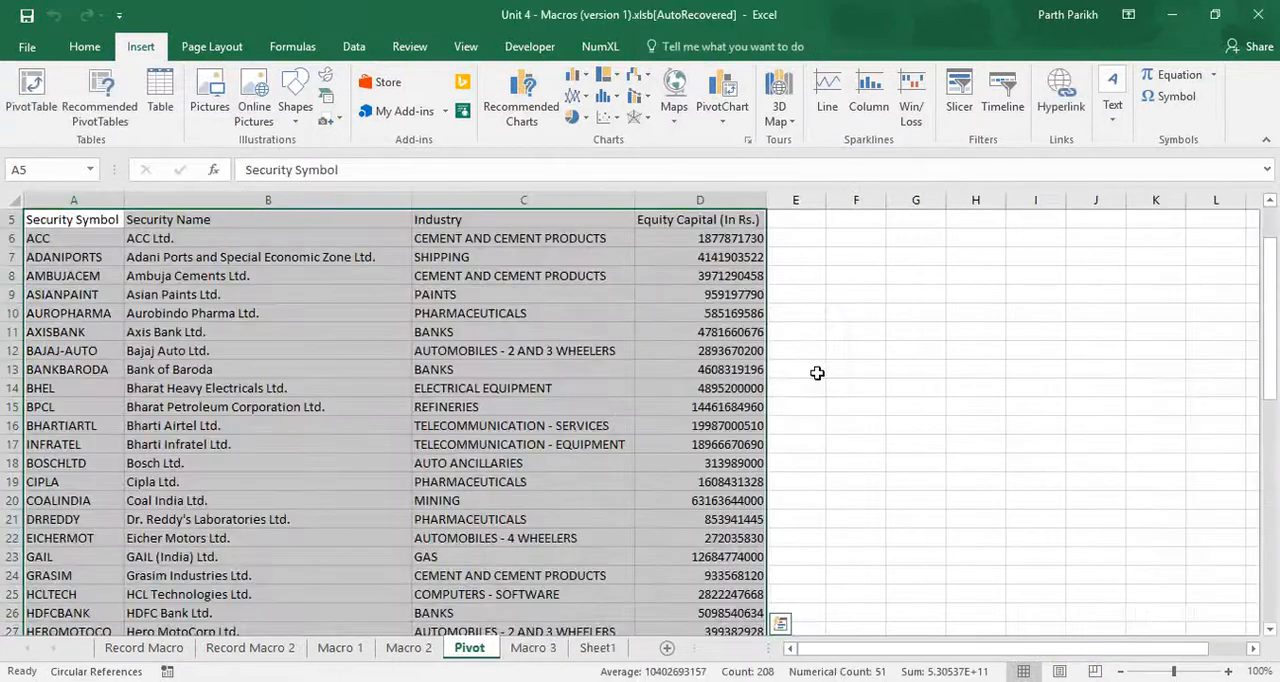
# - Try to run PivotMacro from cell A5 of the Pivot sheet, and end the execution
pyautogui.click(103, 308)
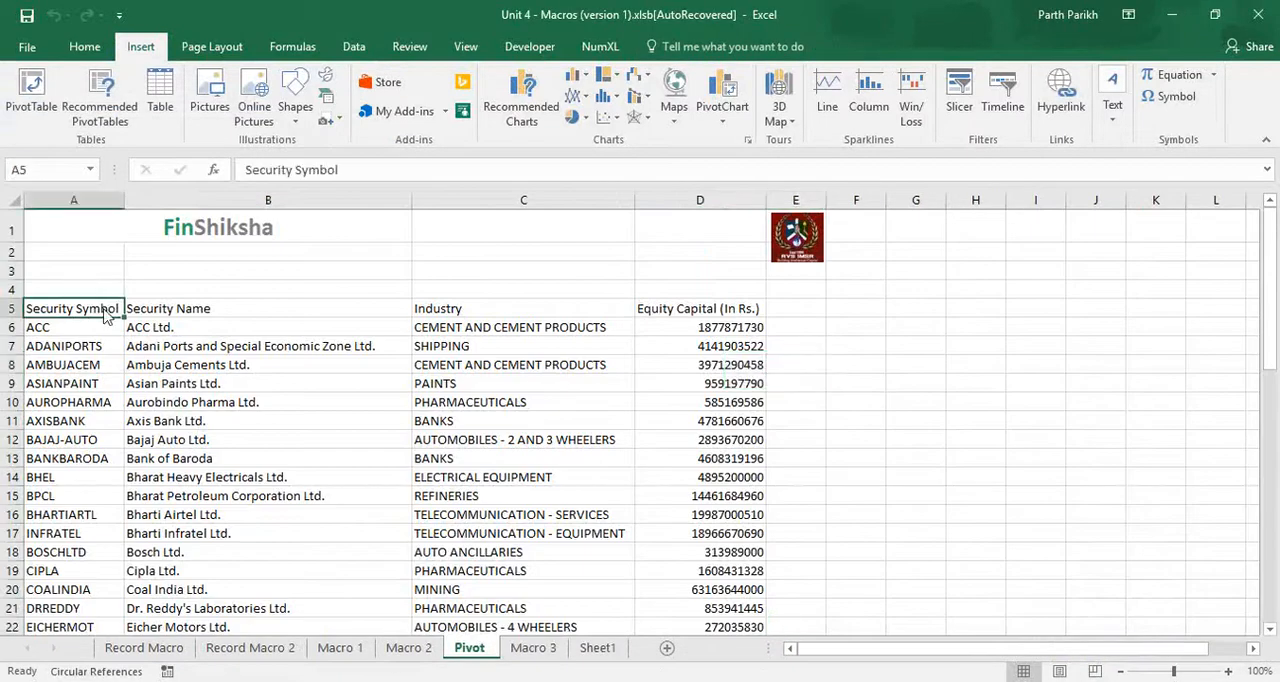
pyautogui.click(466, 46)
pyautogui.click(940, 120)
pyautogui.click(960, 139)
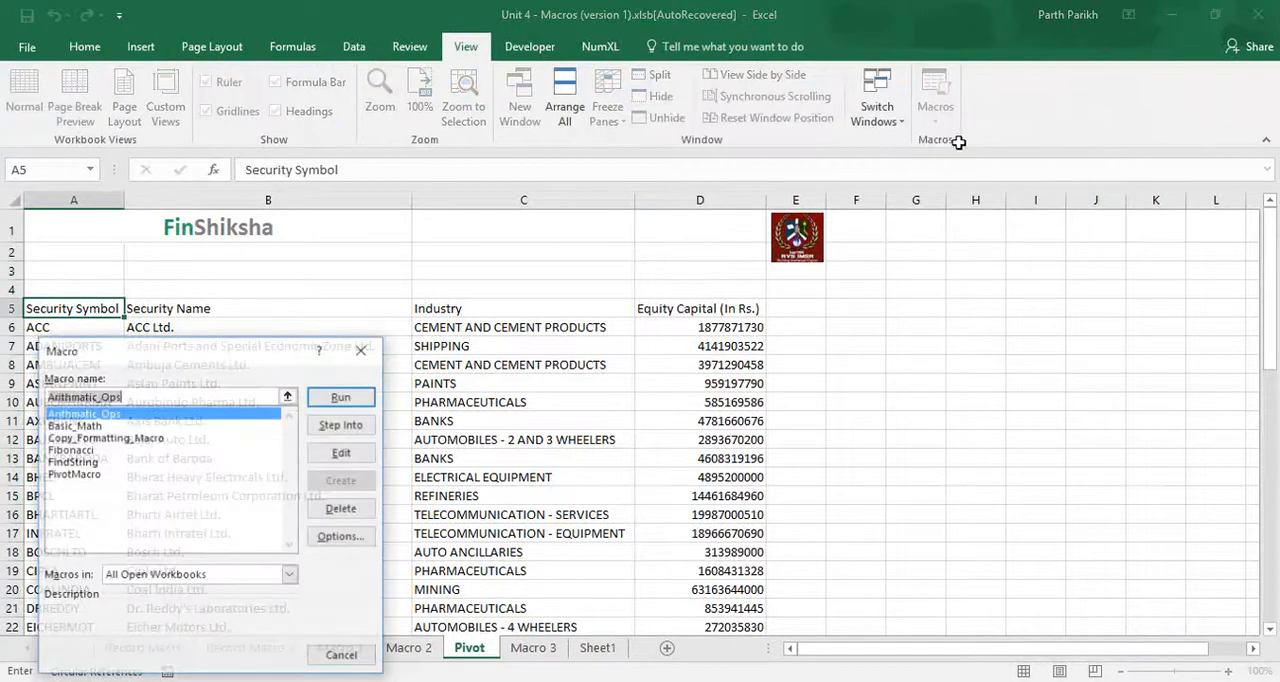
pyautogui.click(78, 474)
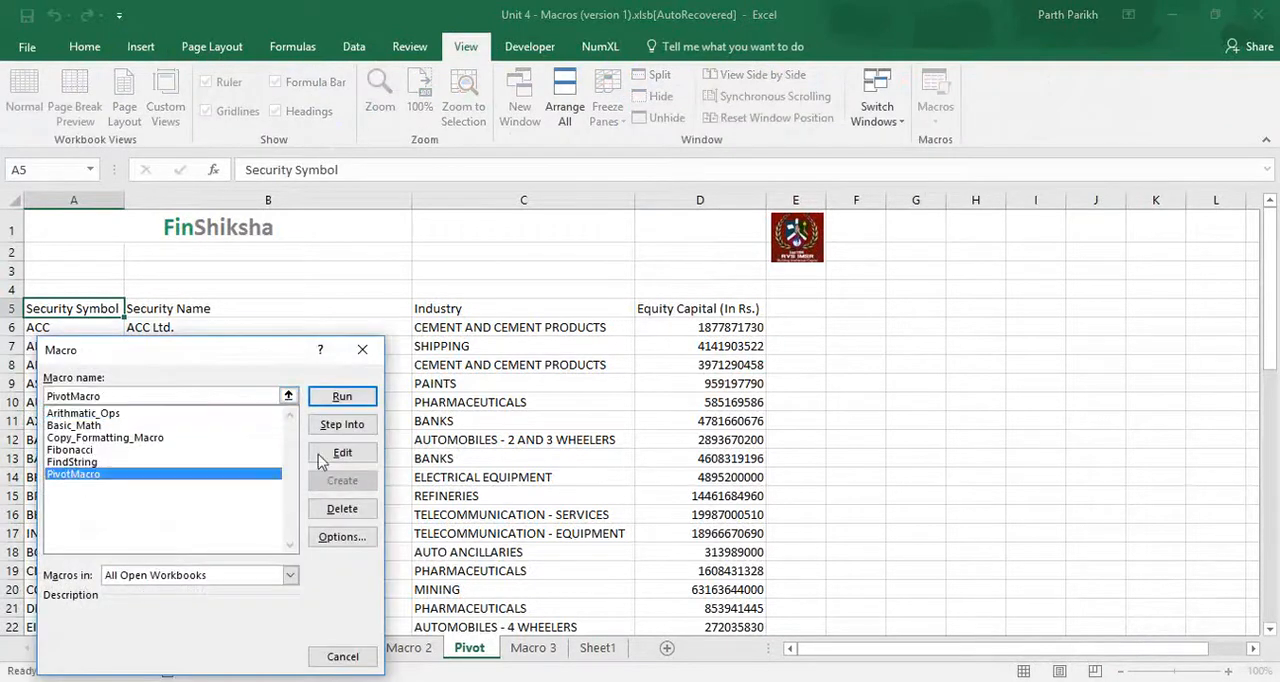
pyautogui.click(350, 401)
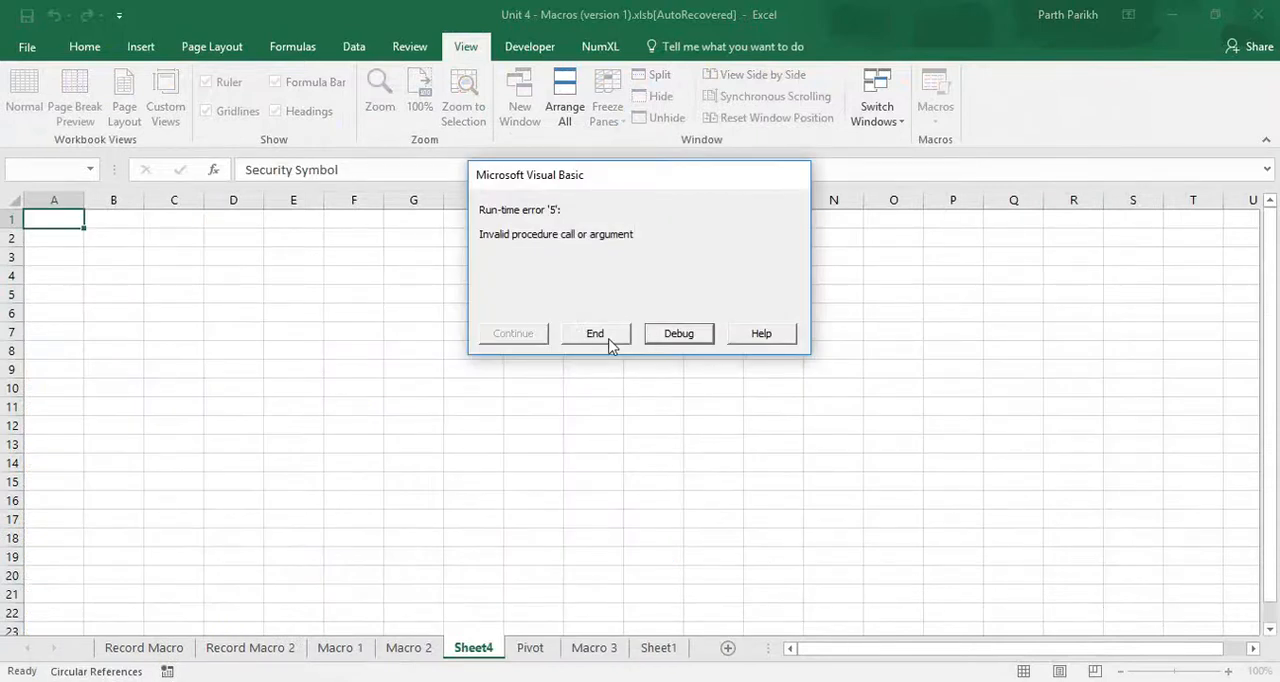
pyautogui.click(596, 335)
# - Open PivotMacro's code for editing and examine the sheet name in its Sheets("Sheet3").Select line
pyautogui.click(940, 118)
pyautogui.click(960, 145)
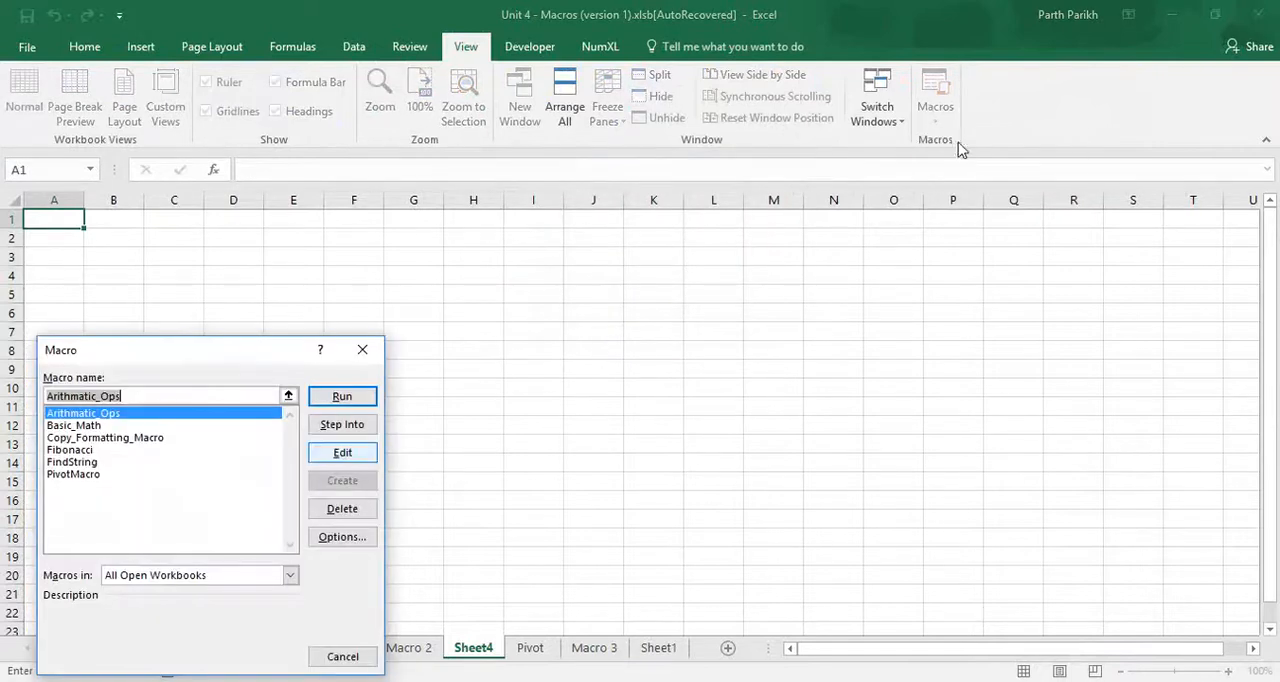
pyautogui.click(130, 474)
pyautogui.click(342, 453)
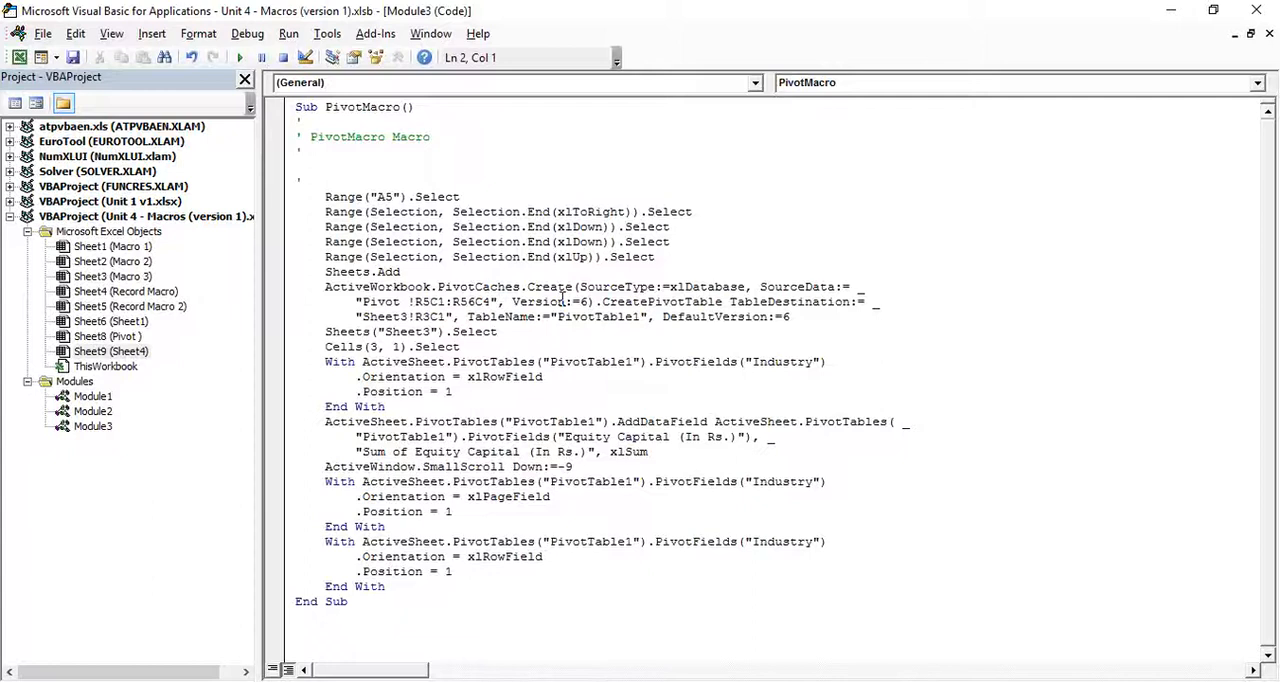
pyautogui.click(432, 331)
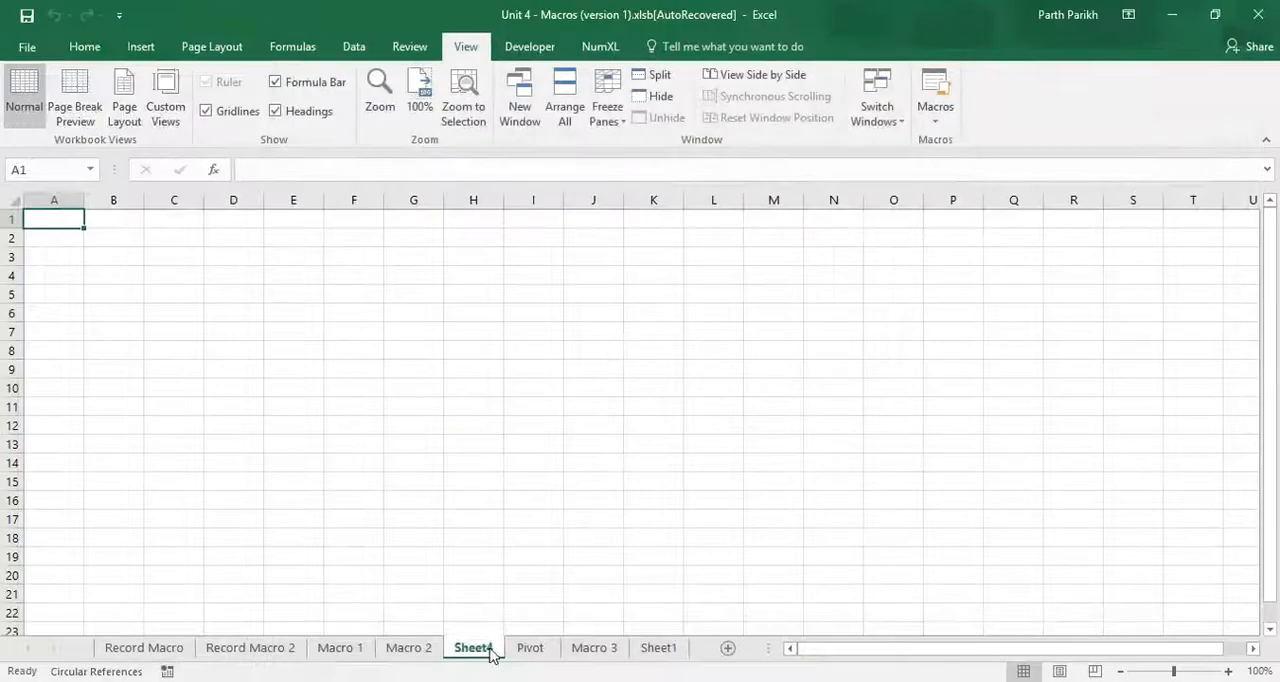
# - Rename the empty Sheet4 as Sheet3 to match the sheet name used in the macro code
pyautogui.doubleClick(473, 648)
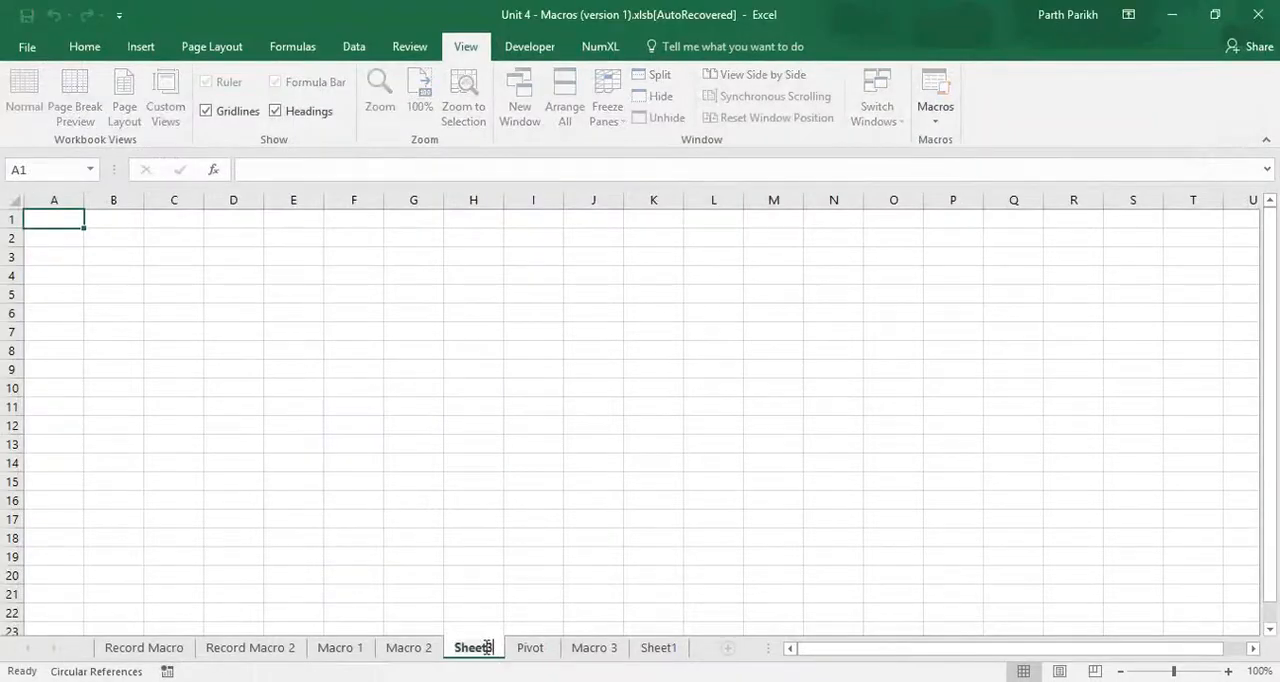
pyautogui.click(449, 536)
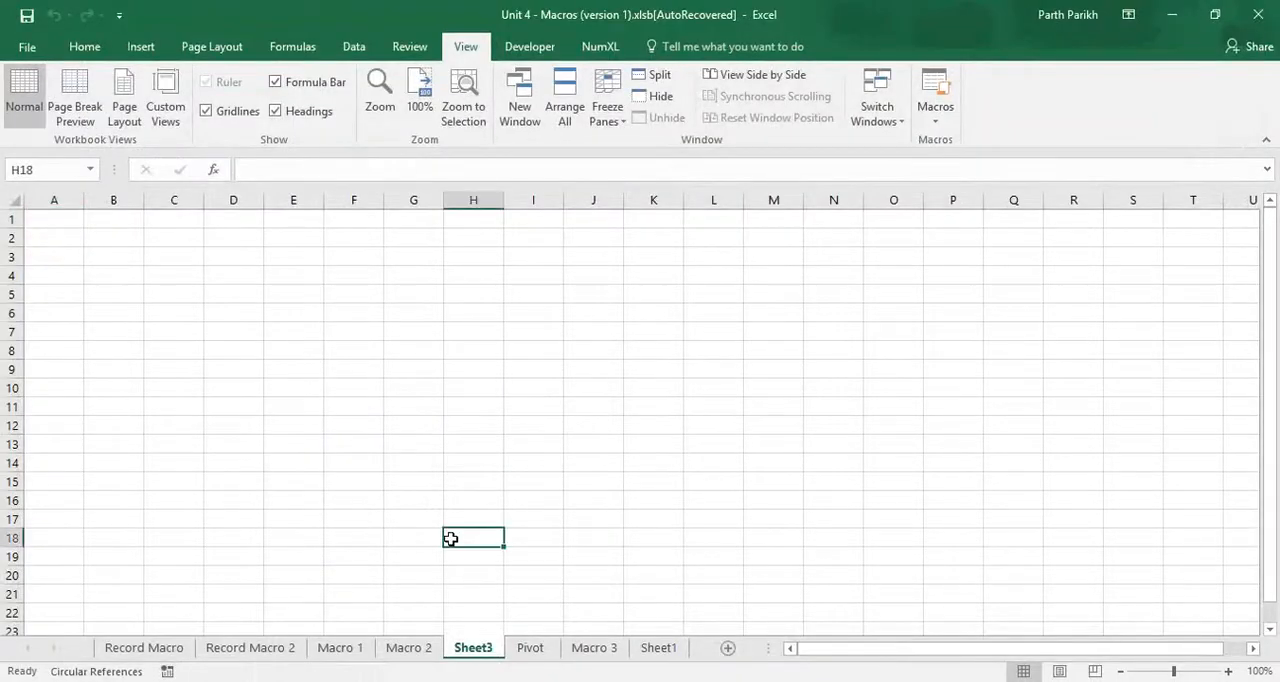
pyautogui.click(412, 650)
# - Run PivotMacro with cell A6 of the Pivot sheet selected to build the PivotTable on Sheet3
pyautogui.click(544, 650)
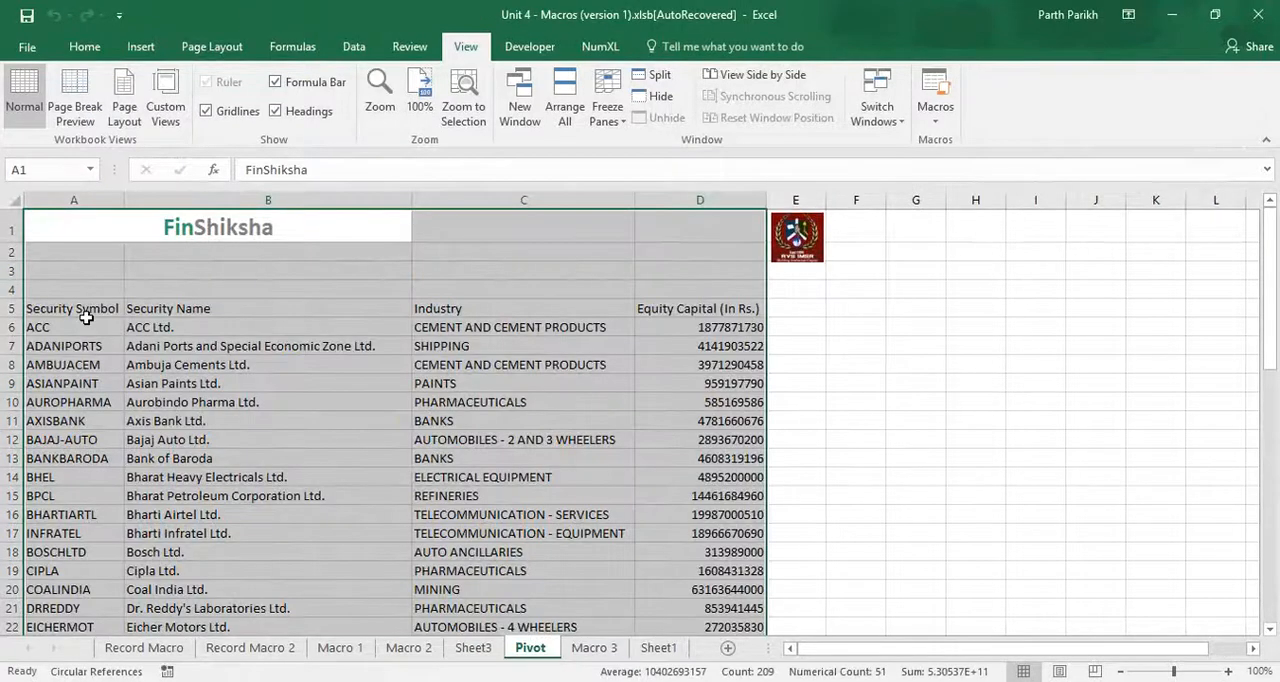
pyautogui.click(86, 317)
pyautogui.click(937, 118)
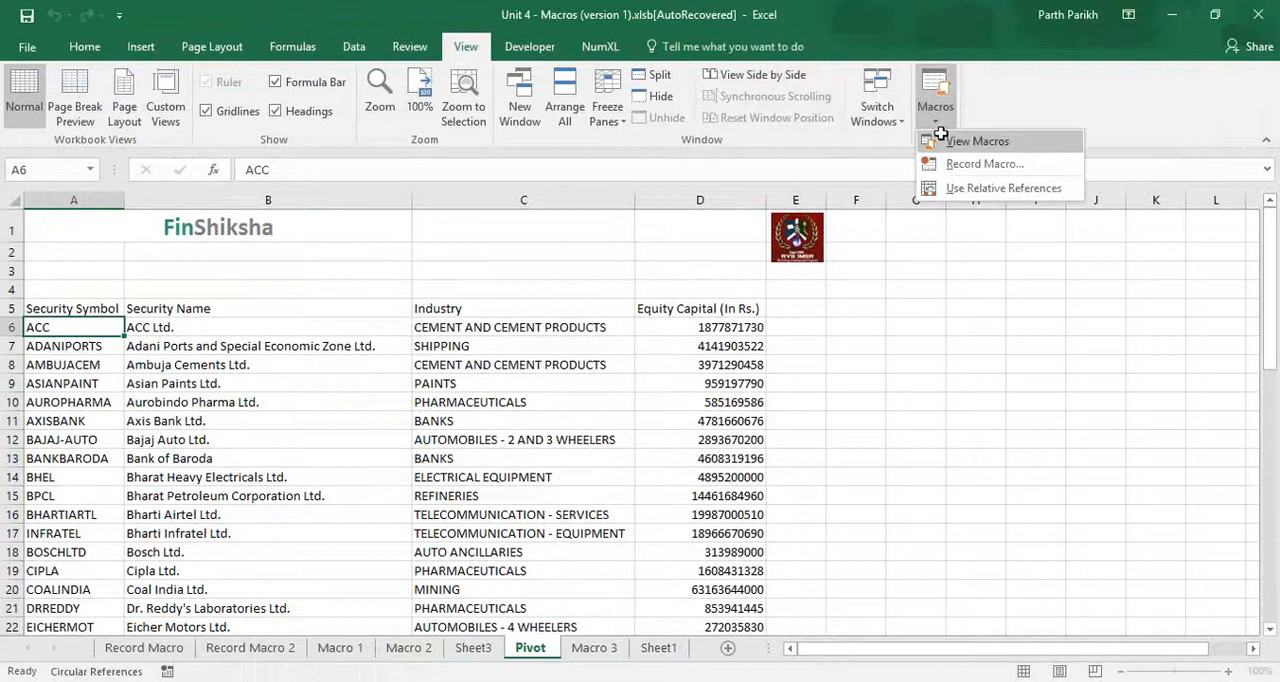
pyautogui.click(941, 141)
pyautogui.click(272, 474)
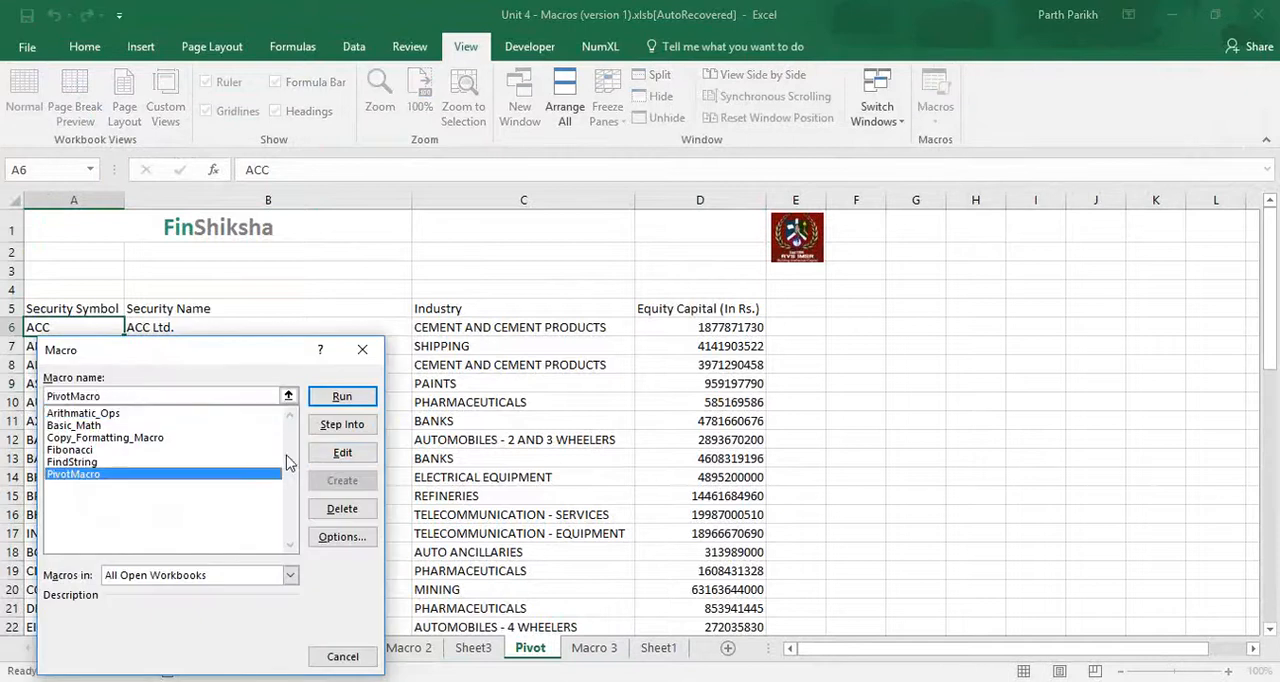
pyautogui.click(341, 397)
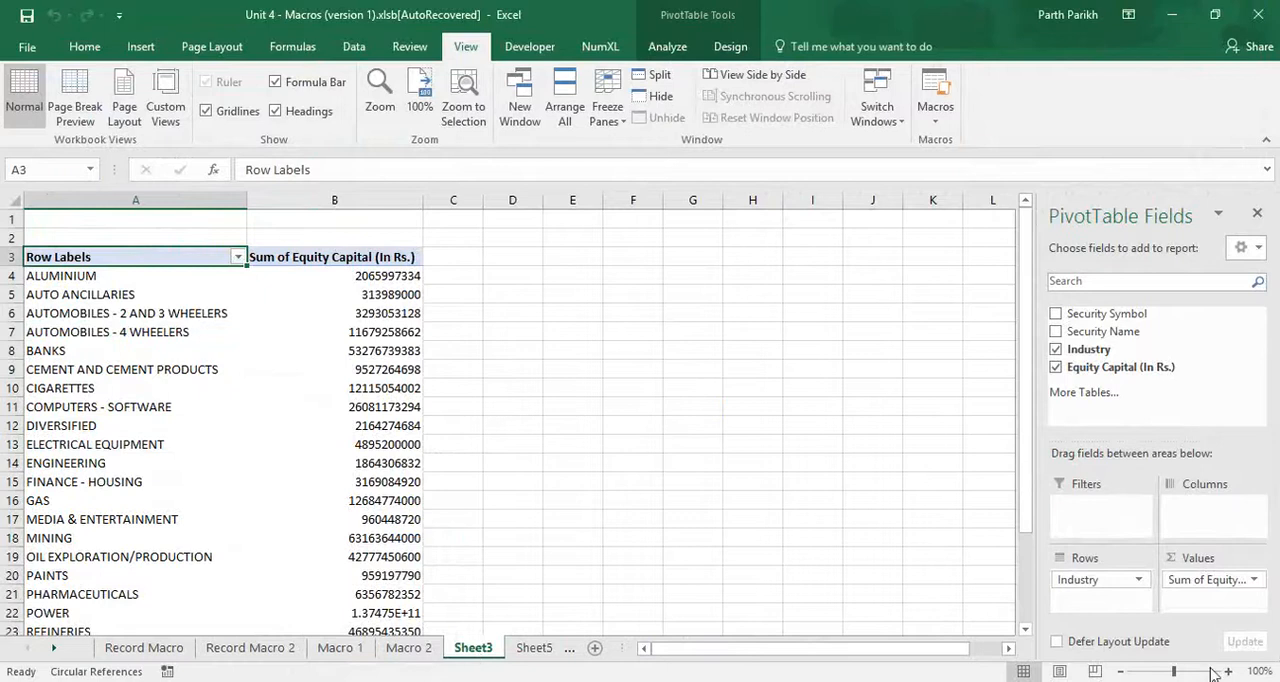
pyautogui.hotkey('alt', 'Tab')
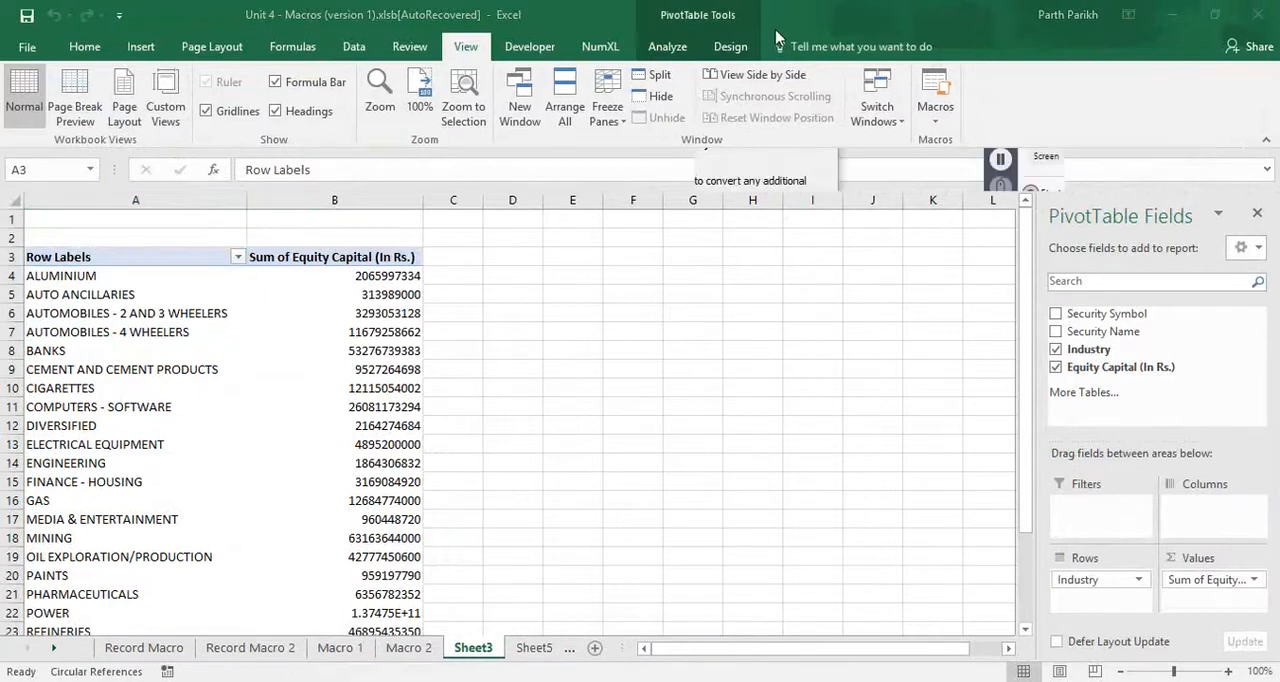